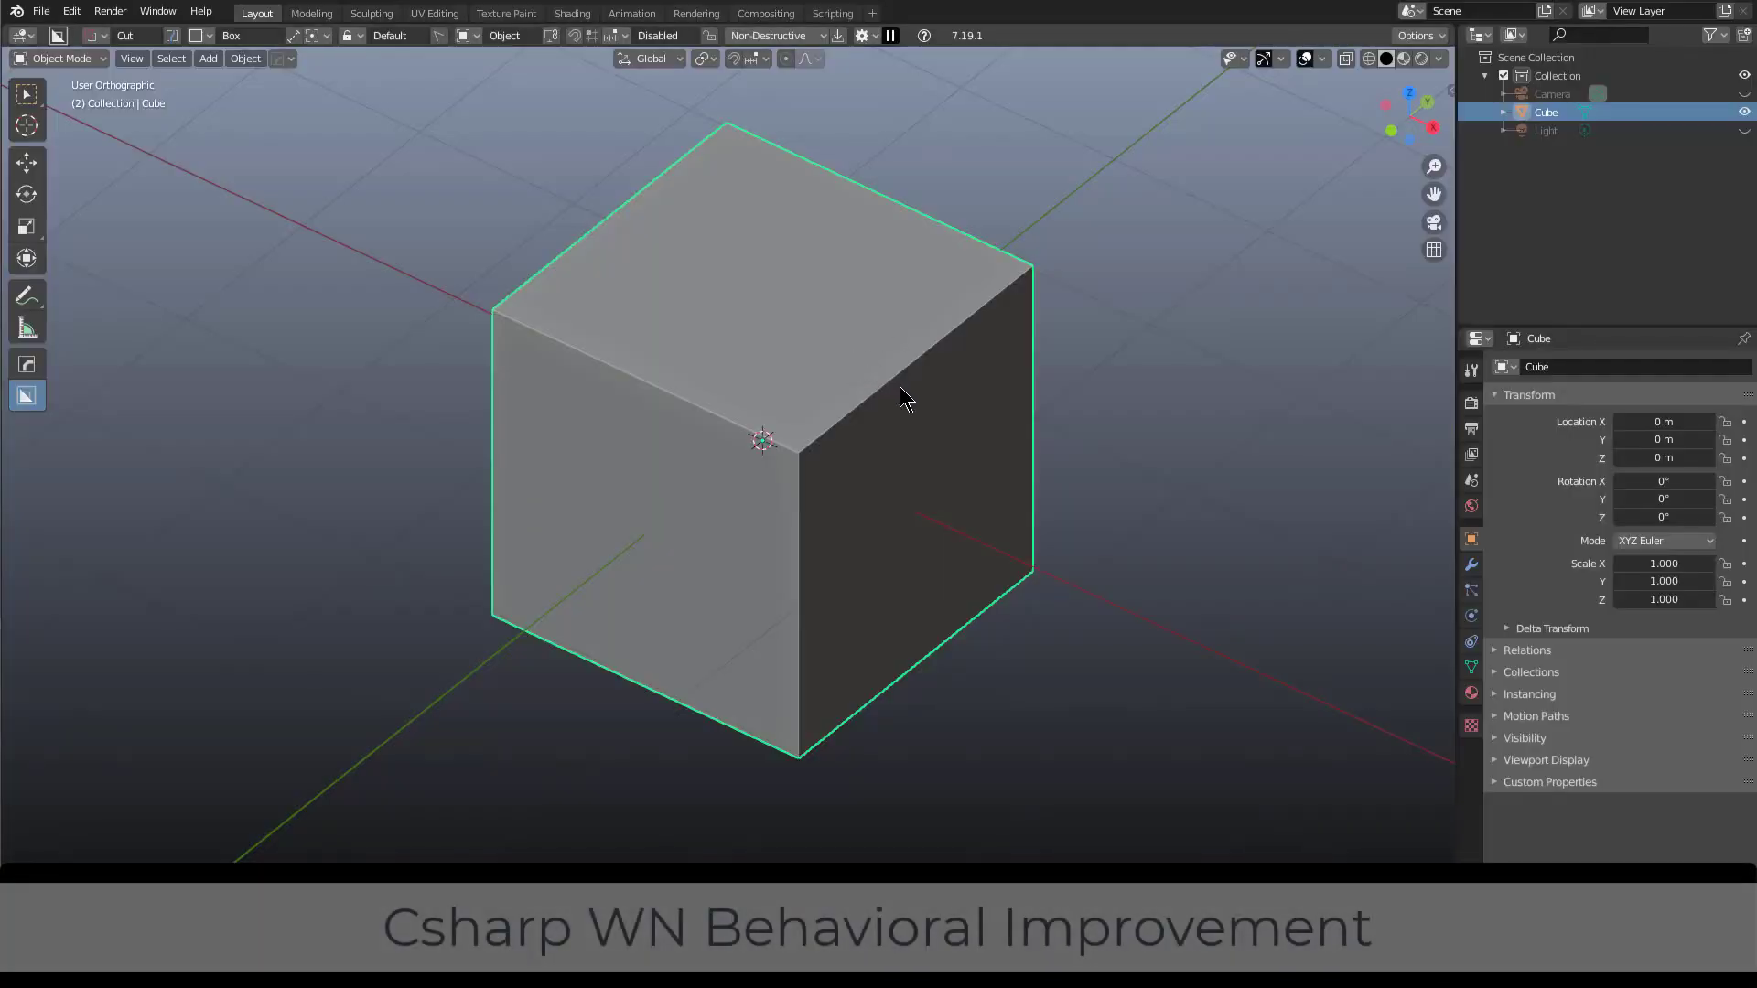
# Step: Open the HOps Helper popup with its Workflow section showing NonDestructive mode
pyautogui.hotkey('ctrl', '`')
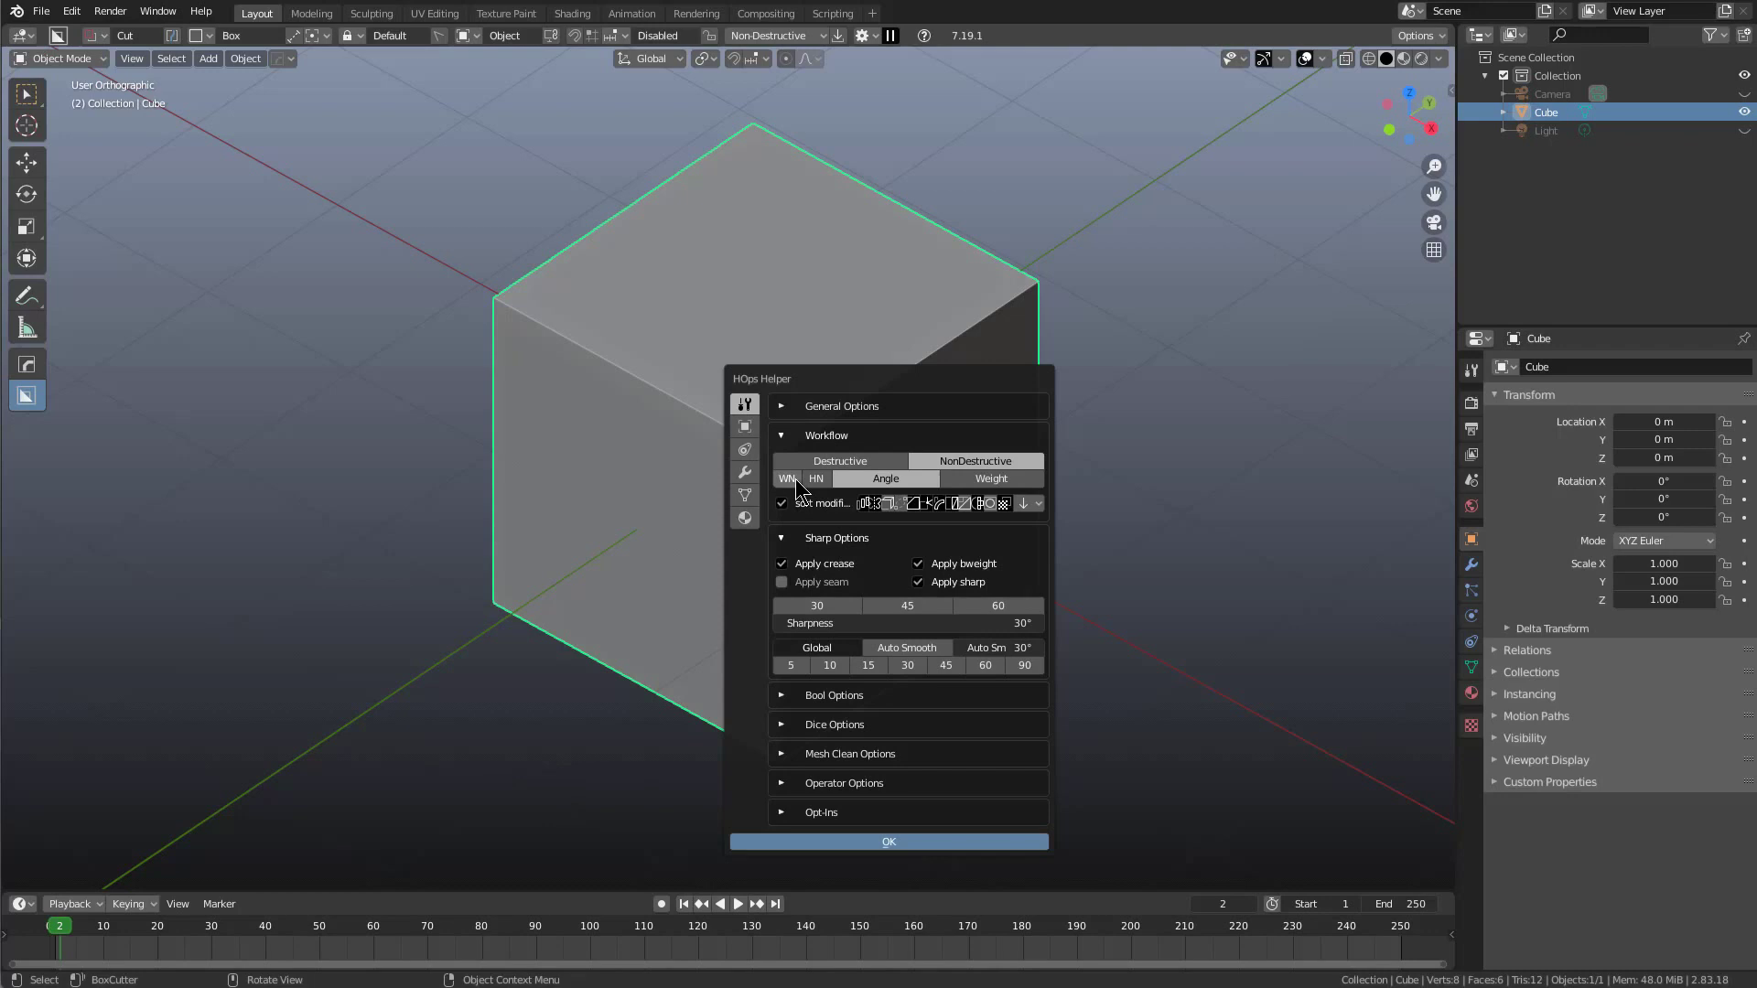
# Step: Toggle the WN weighted-normal option in HOps Helper and show the cube's modifier stack
pyautogui.click(789, 482)
pyautogui.click(881, 273)
pyautogui.click(1472, 565)
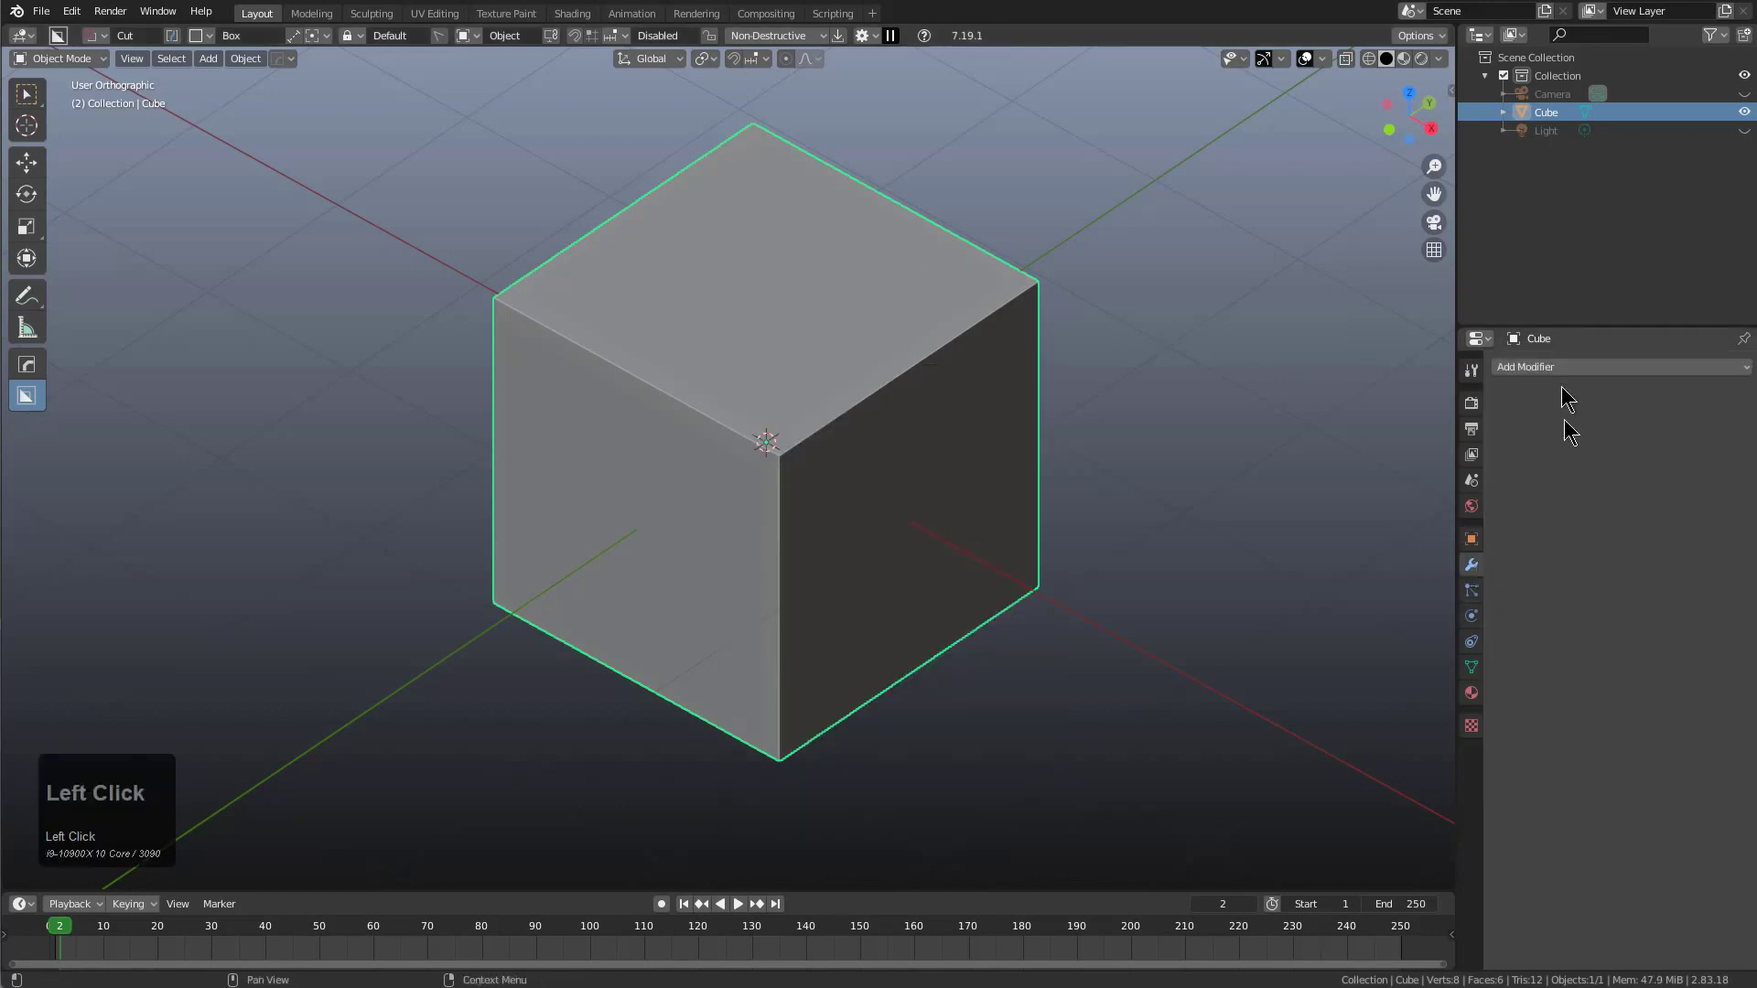
# Step: Carve three BoxCutter box cuts into the cube, including a vertical slot and a top-left notch
pyautogui.moveTo(876, 302); pyautogui.dragTo(797, 540)
pyautogui.click(800, 645)
pyautogui.moveTo(783, 295)
pyautogui.mouseDown()
pyautogui.moveTo(628, 530)
pyautogui.moveTo(640, 699)
pyautogui.mouseUp()
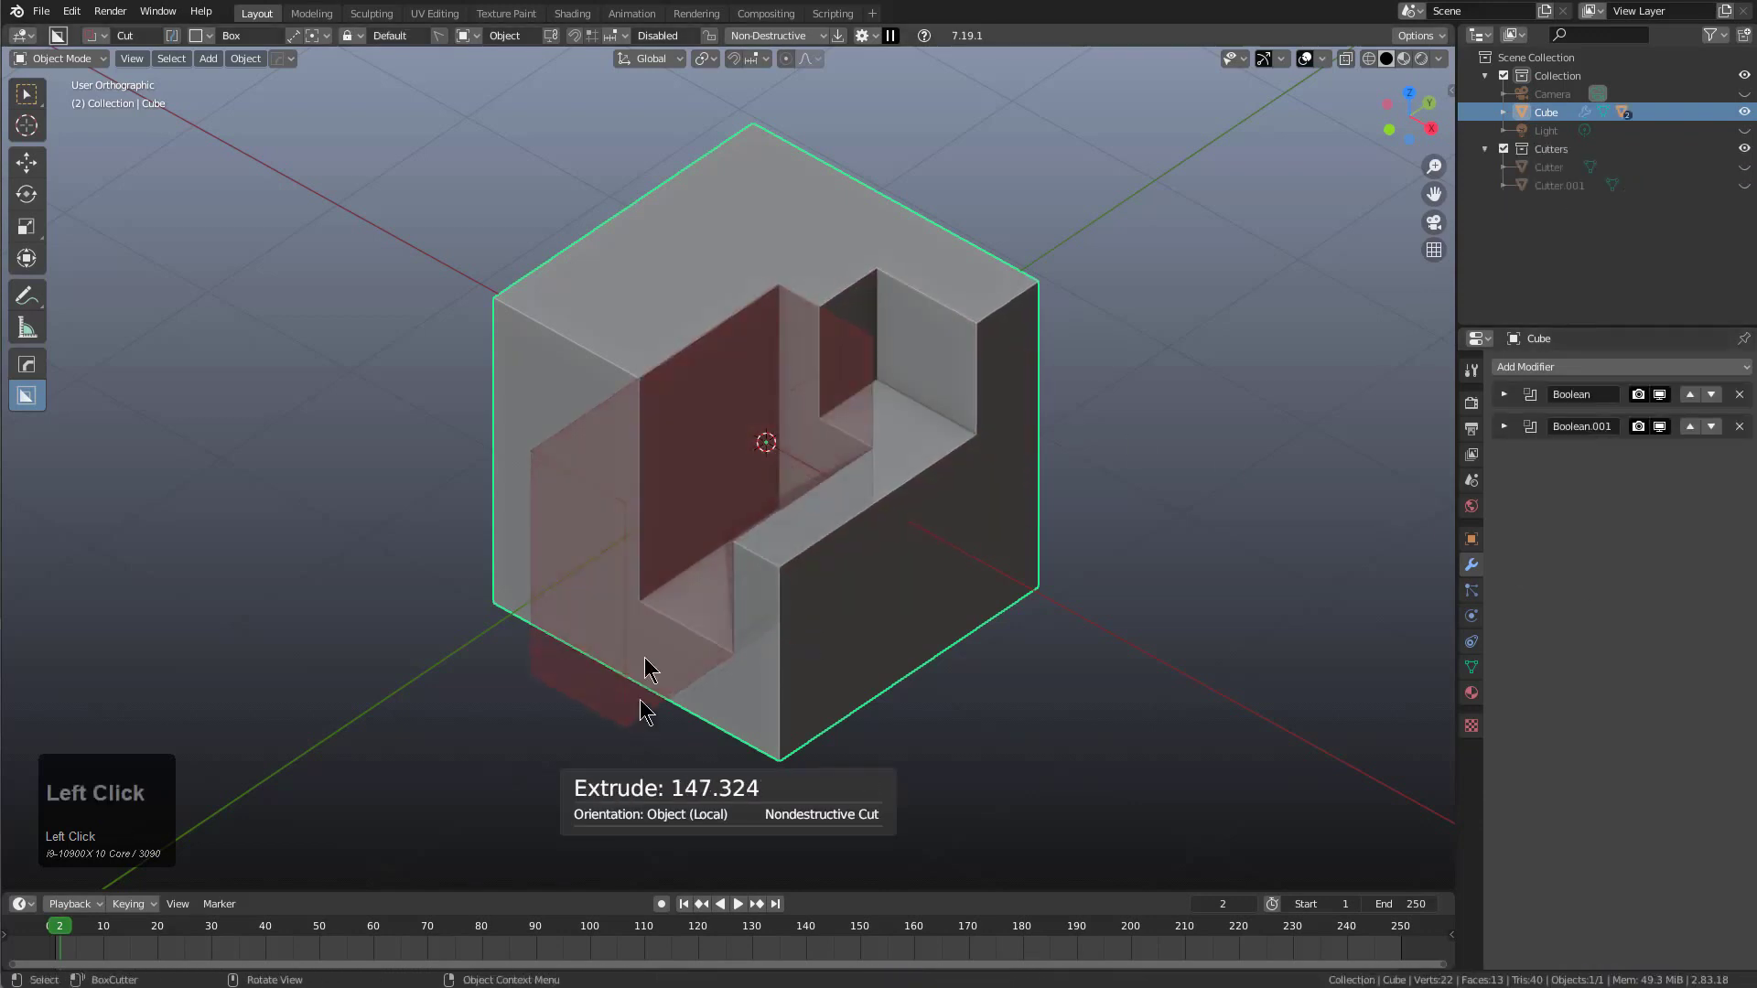
pyautogui.click(639, 699)
pyautogui.moveTo(602, 265)
pyautogui.mouseDown()
pyautogui.moveTo(548, 399)
pyautogui.moveTo(584, 553)
pyautogui.mouseUp()
pyautogui.click(584, 552)
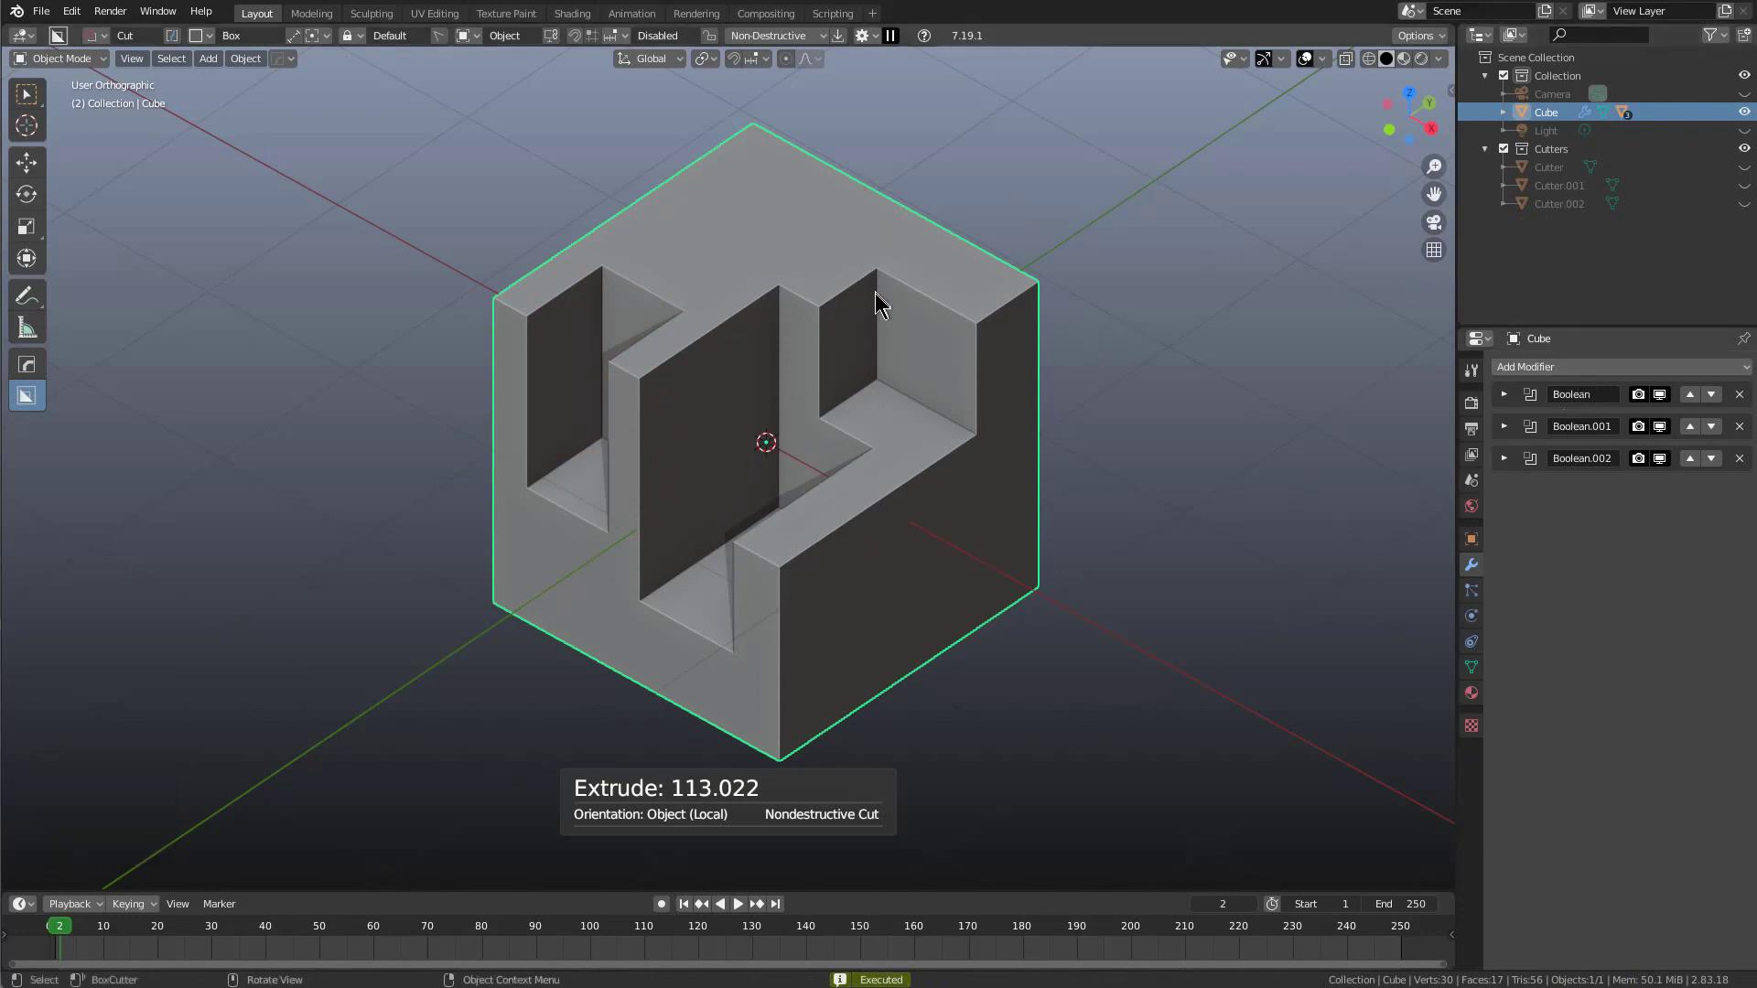
# Step: CSharp the cube from the HardOps Q menu to apply its Boolean cuts, then undo it
pyautogui.press('q')
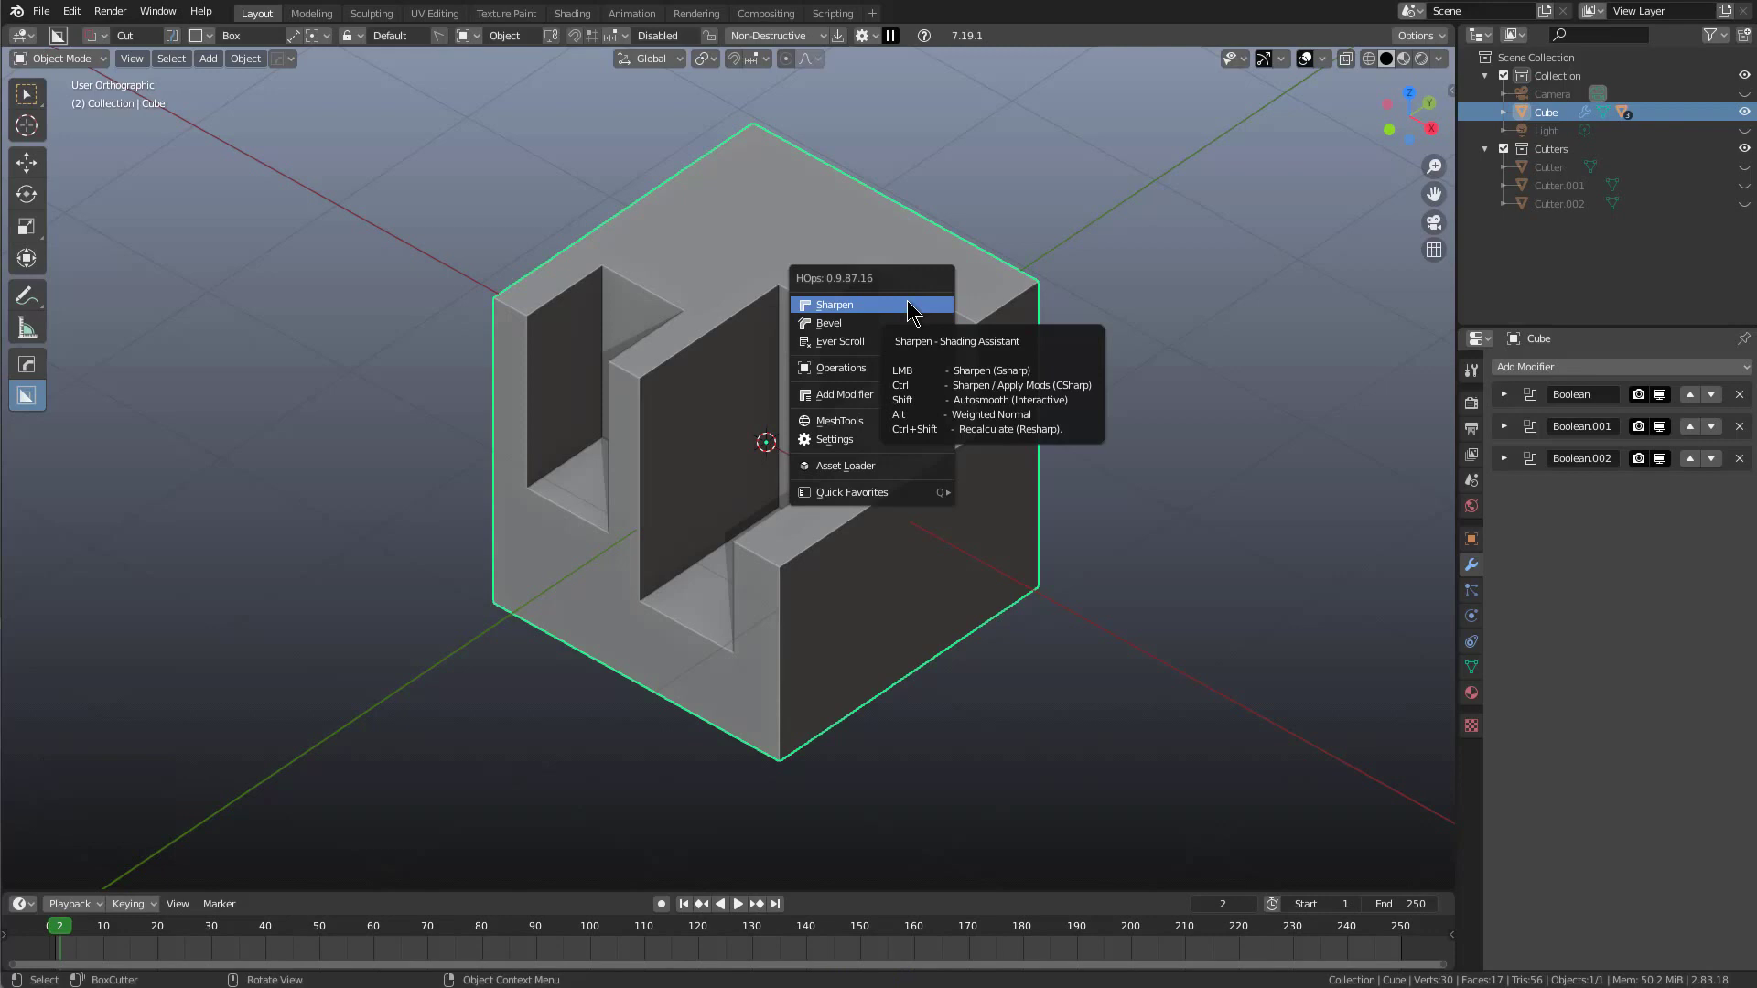
pyautogui.press('ctrl')
pyautogui.keyDown('ctrl'); pyautogui.click(911, 306); pyautogui.keyUp('ctrl')
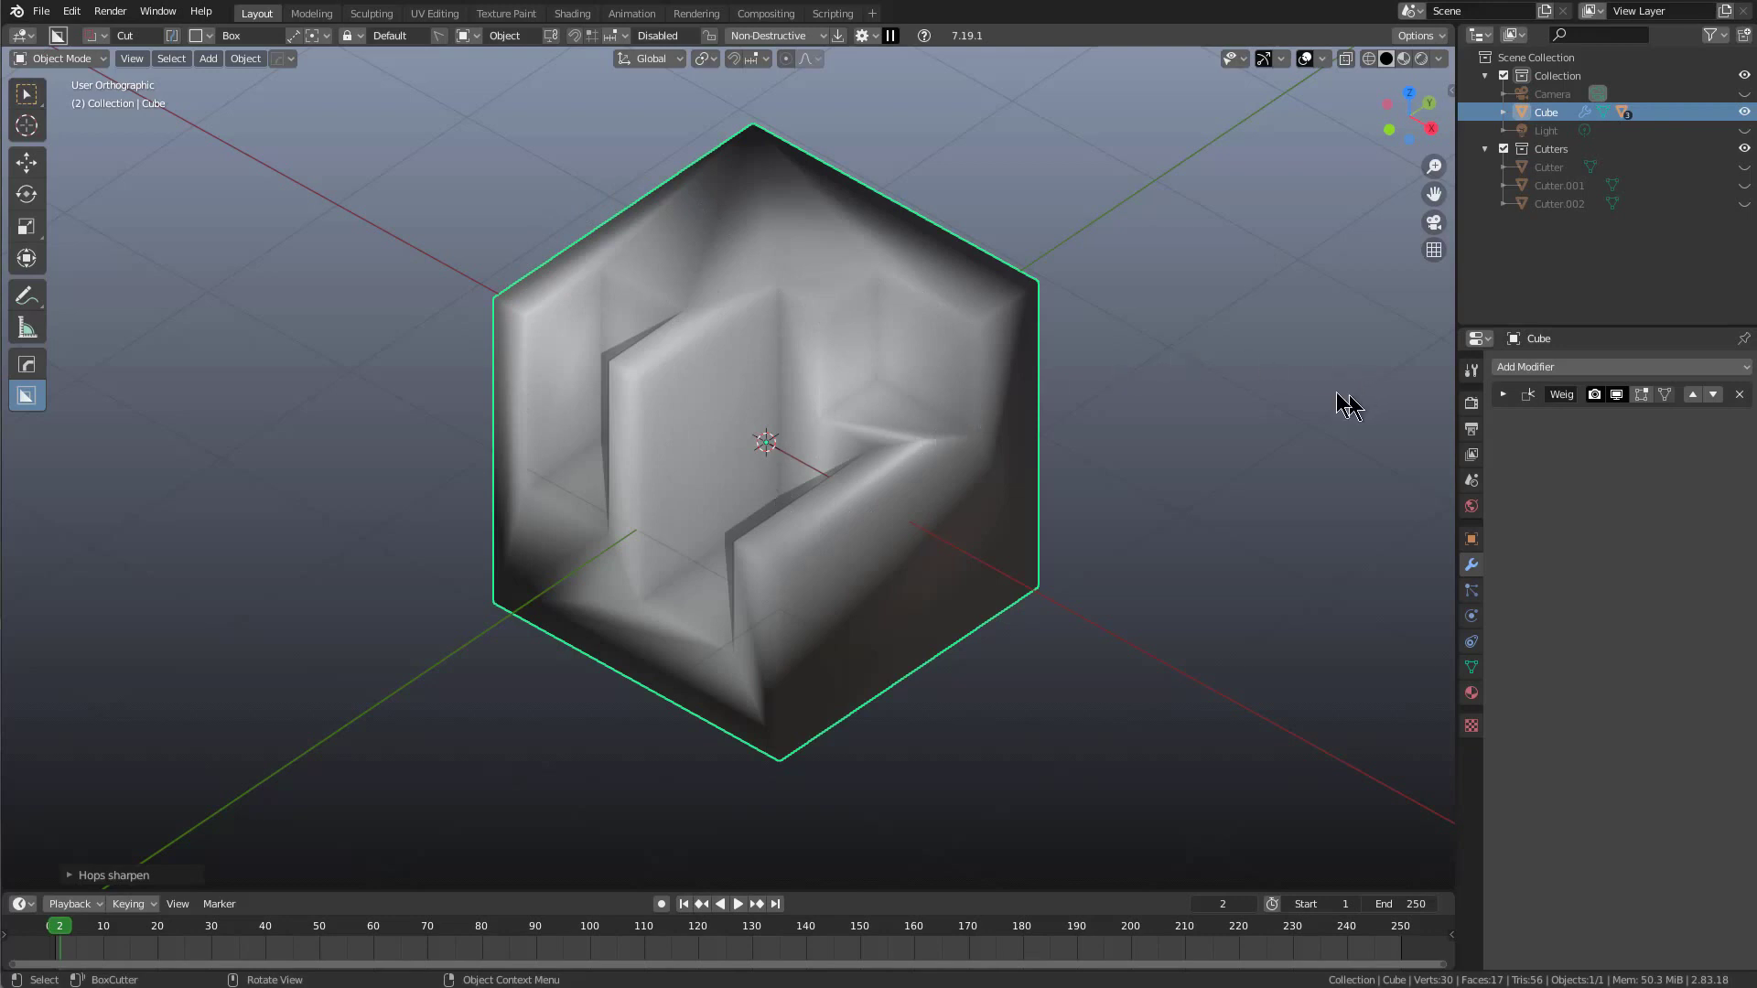
pyautogui.hotkey('ctrl', 'z')
# Step: Repeat the CSharp and undo it, then toggle WN back in HOps Helper
pyautogui.press('q')
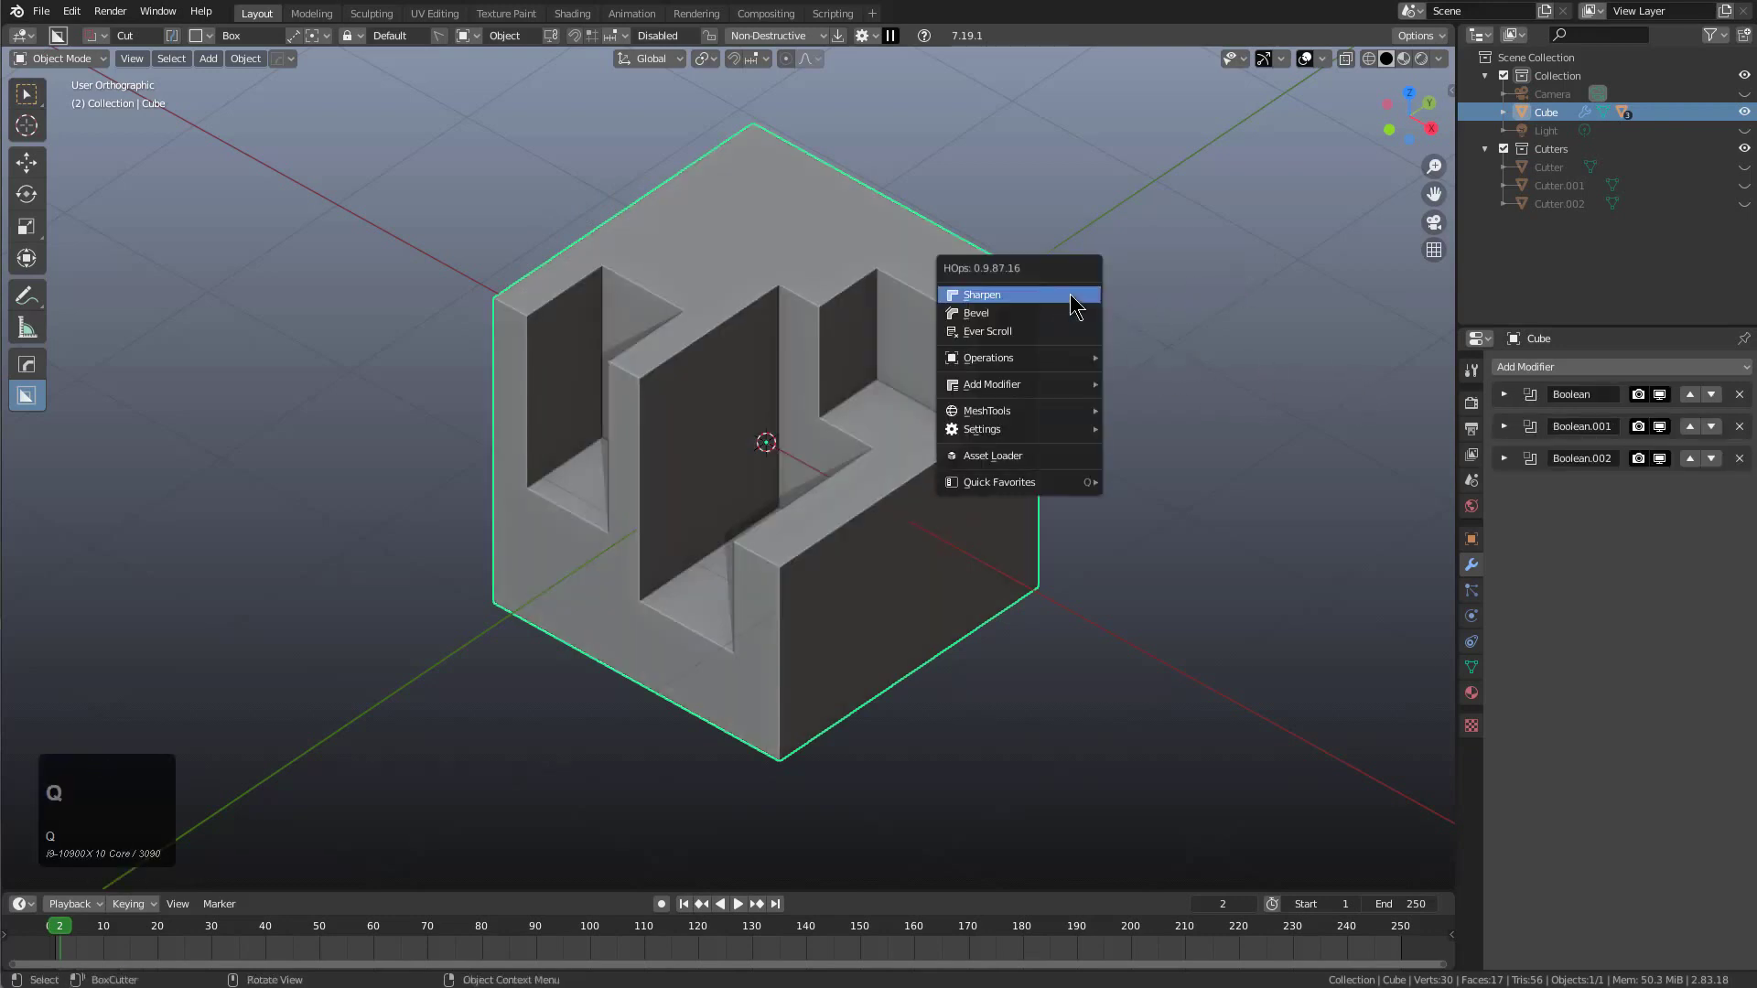
pyautogui.keyDown('ctrl'); pyautogui.click(1056, 293); pyautogui.keyUp('ctrl')
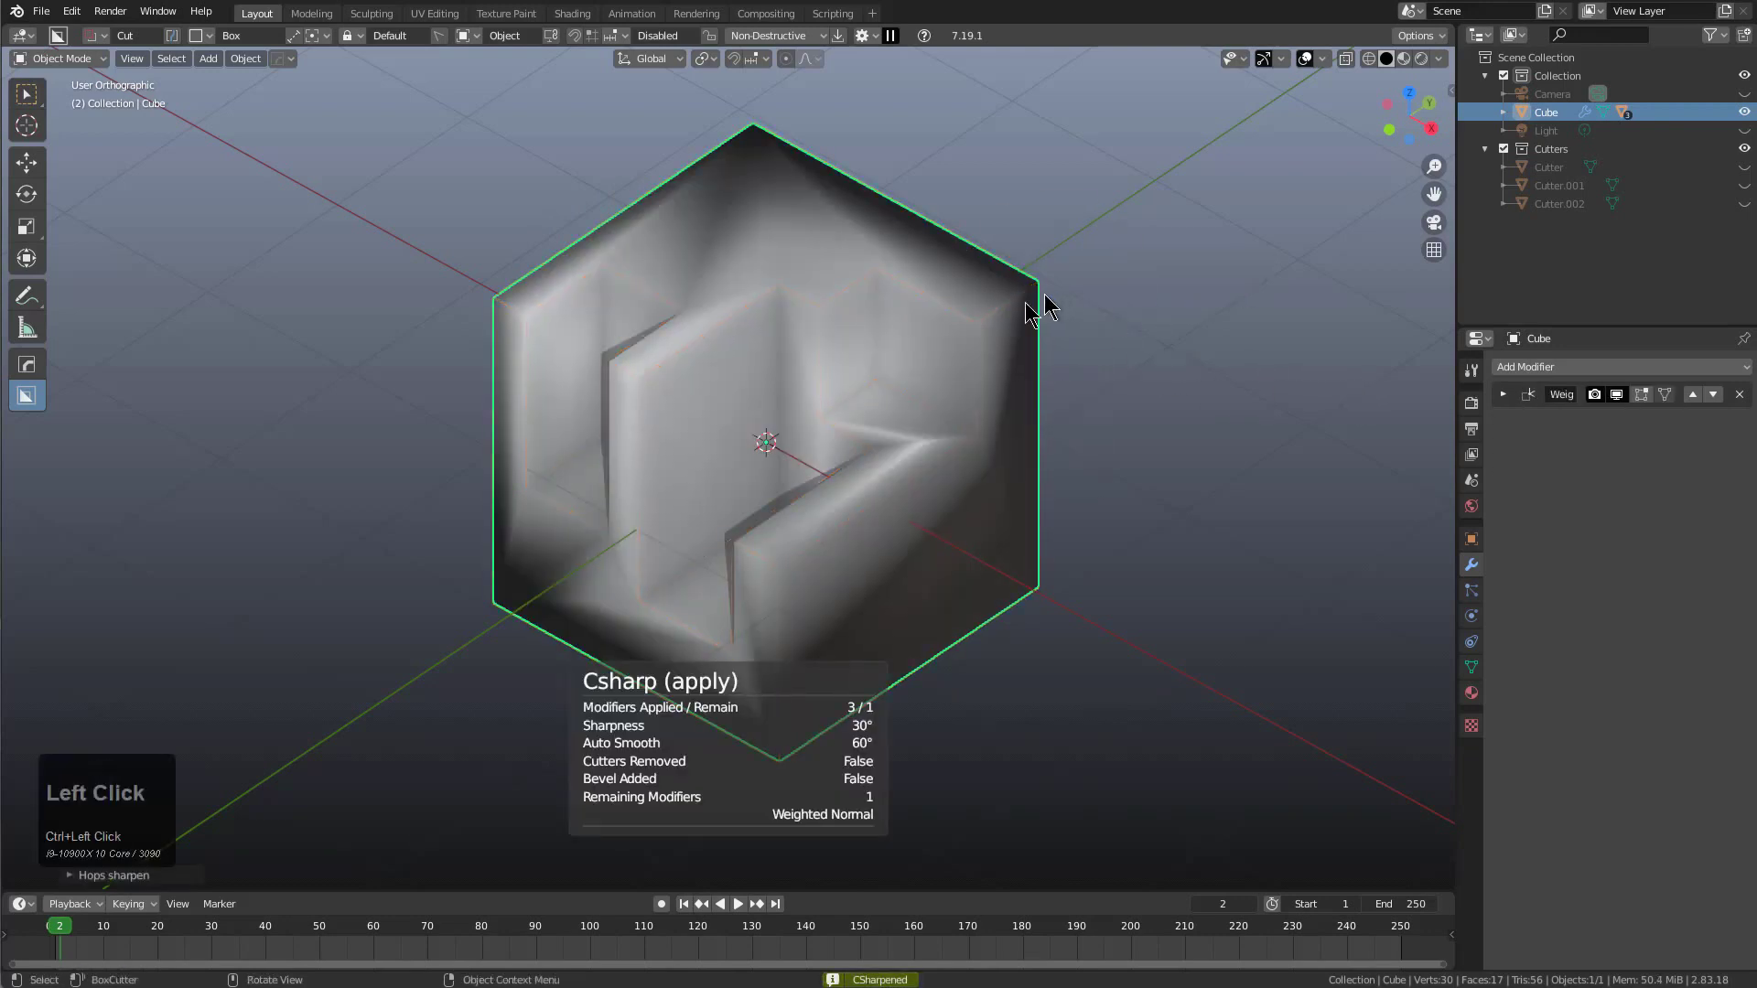
pyautogui.hotkey('ctrl', 'z')
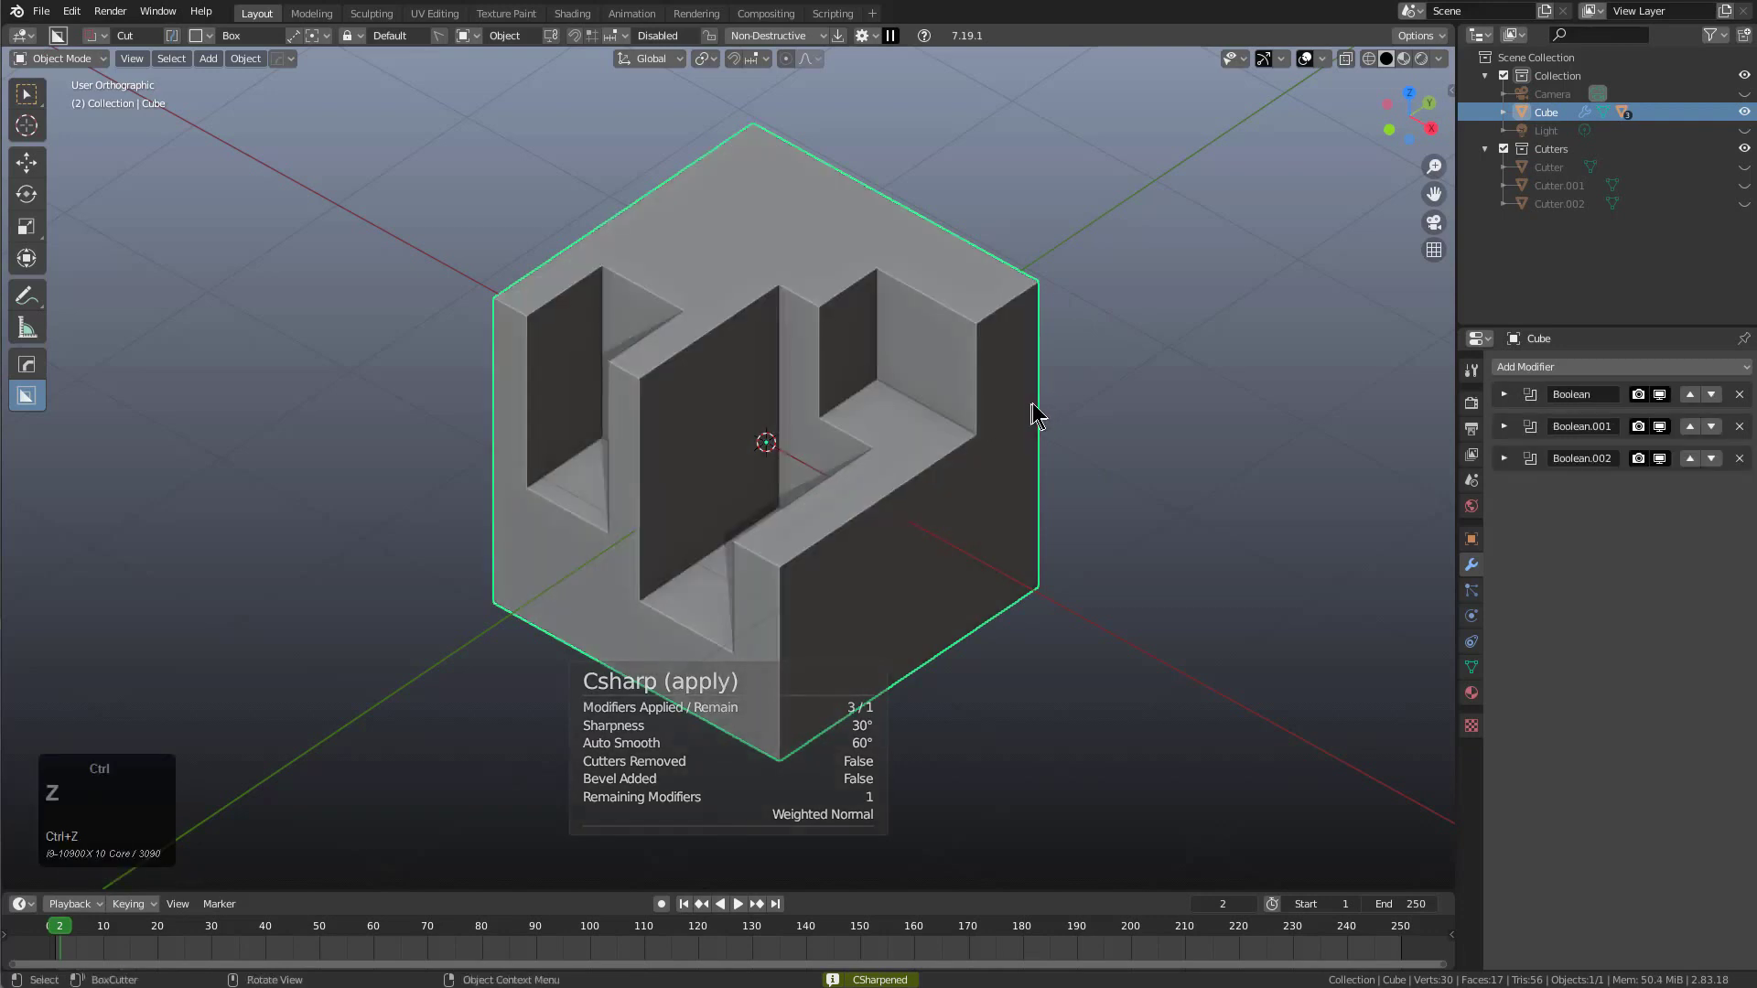
pyautogui.hotkey('ctrl', '`')
pyautogui.click(971, 499)
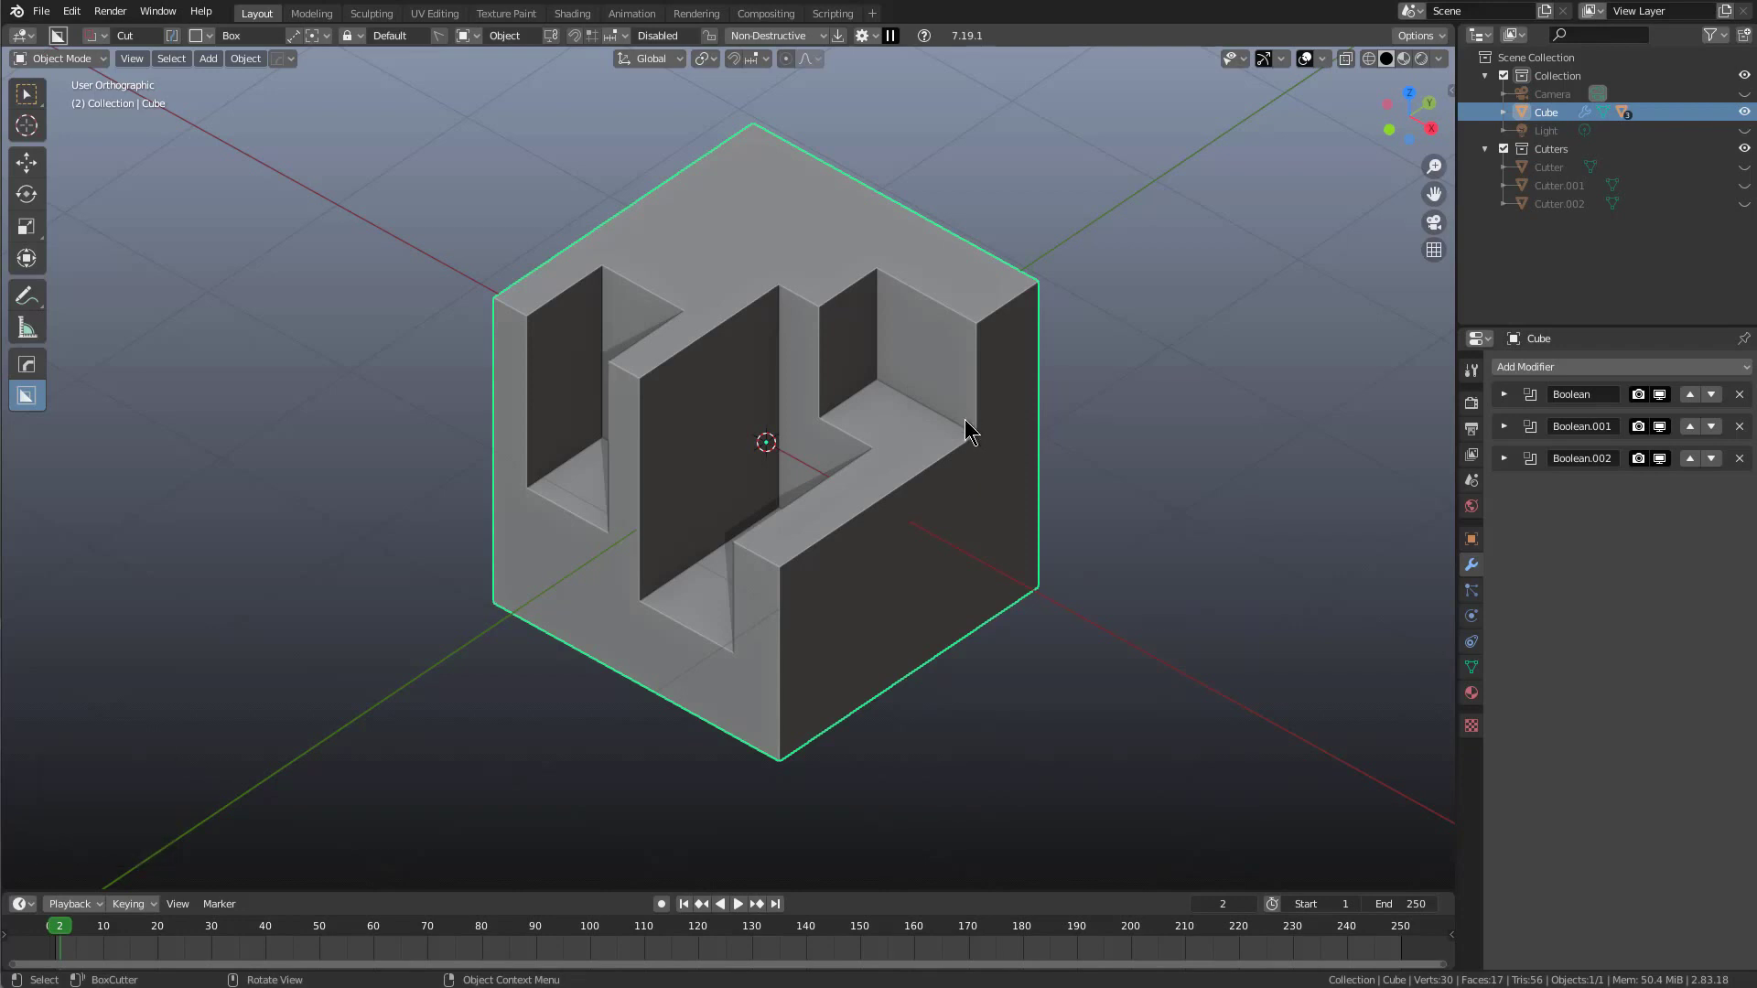
# Step: Bevel the cube's edges with a 0.052 m offset using HardOps
pyautogui.scroll(5, 964, 419)
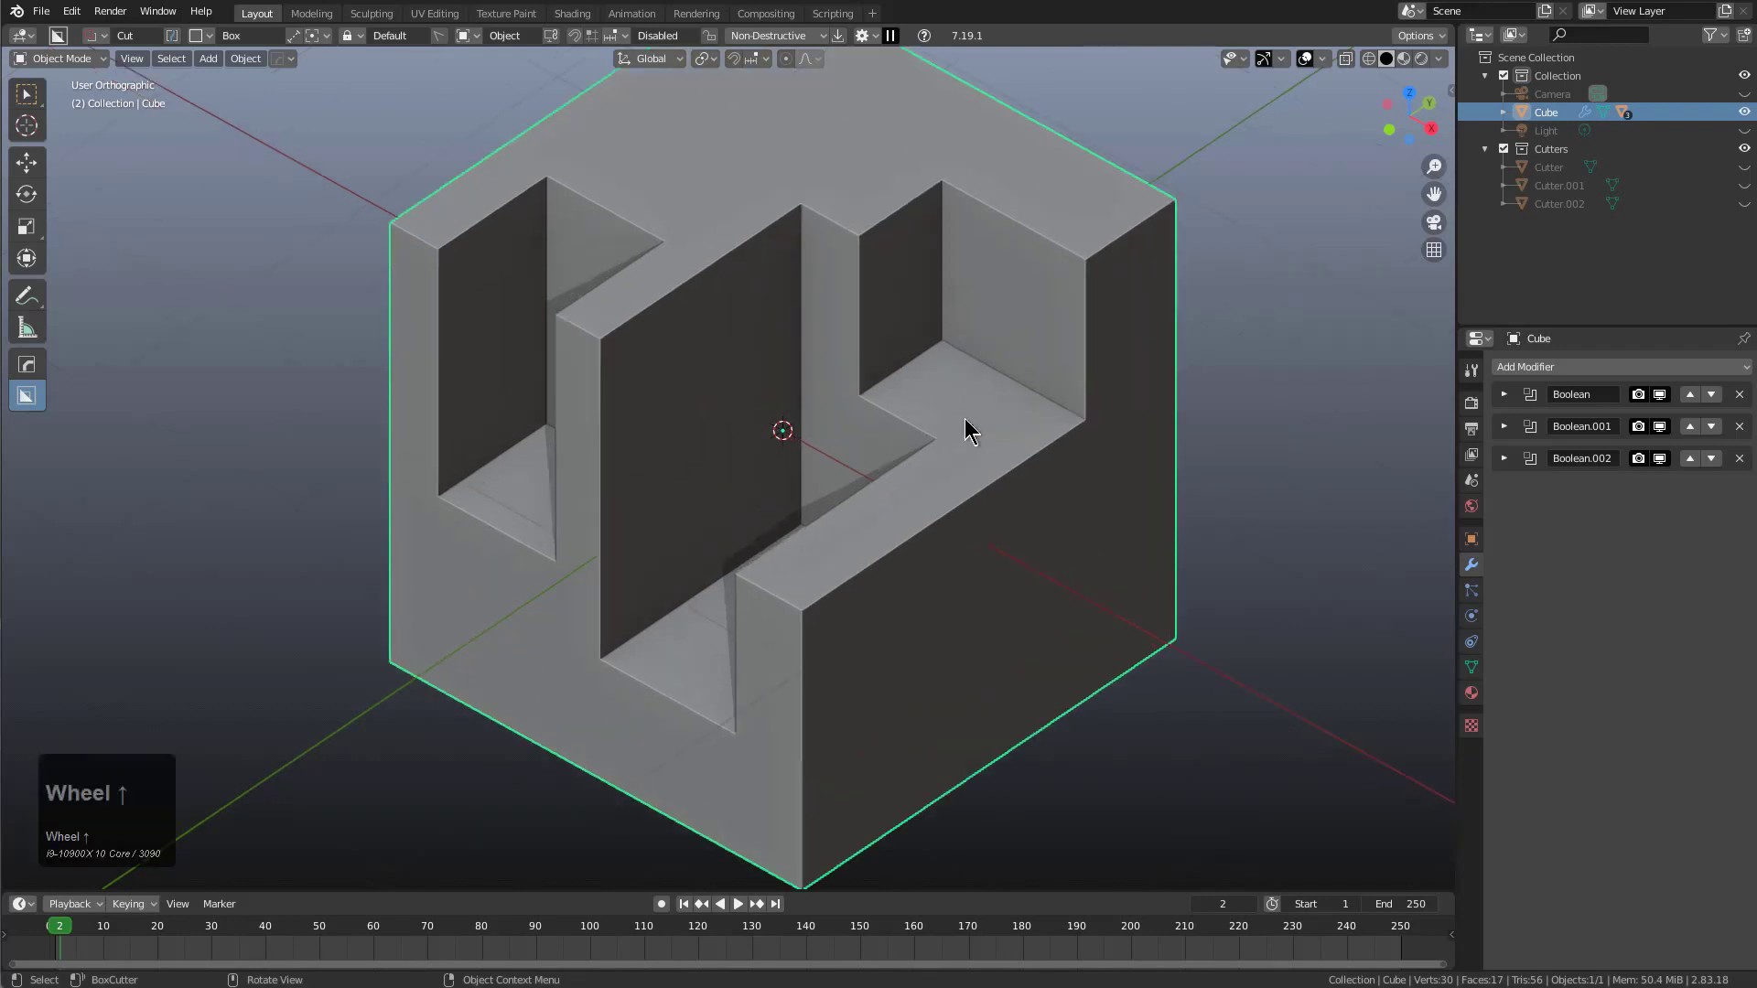
pyautogui.press('q')
pyautogui.click(979, 294)
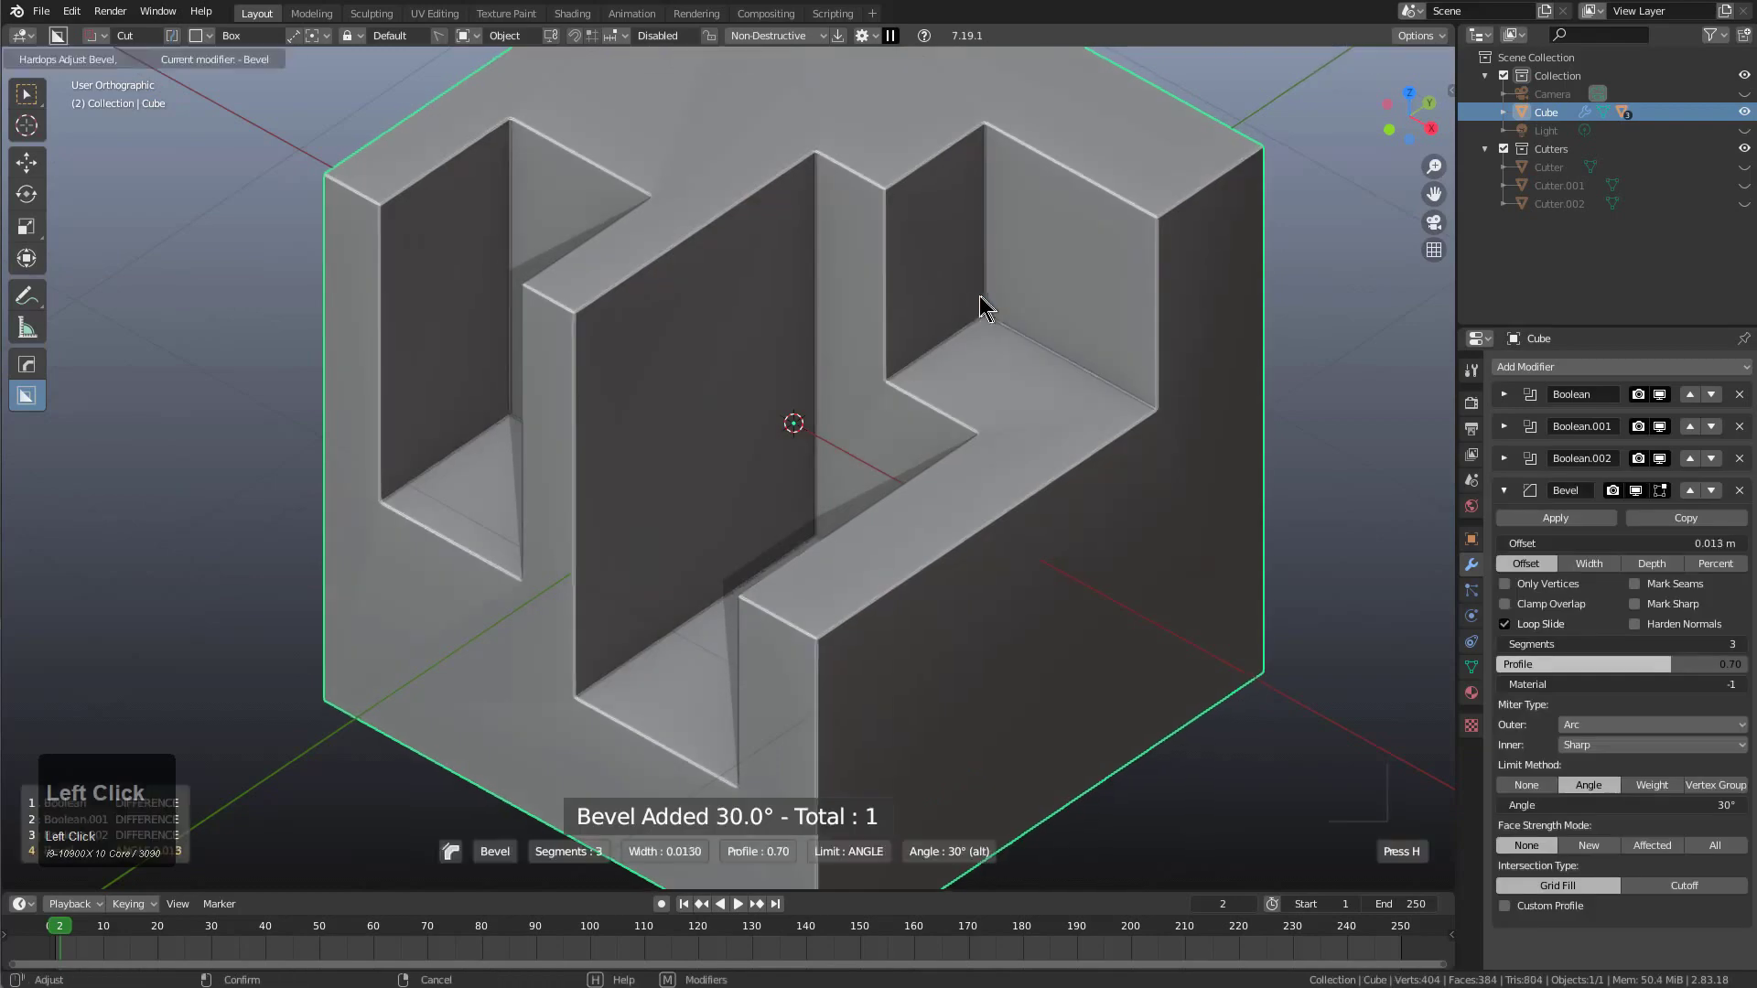
pyautogui.click(932, 287)
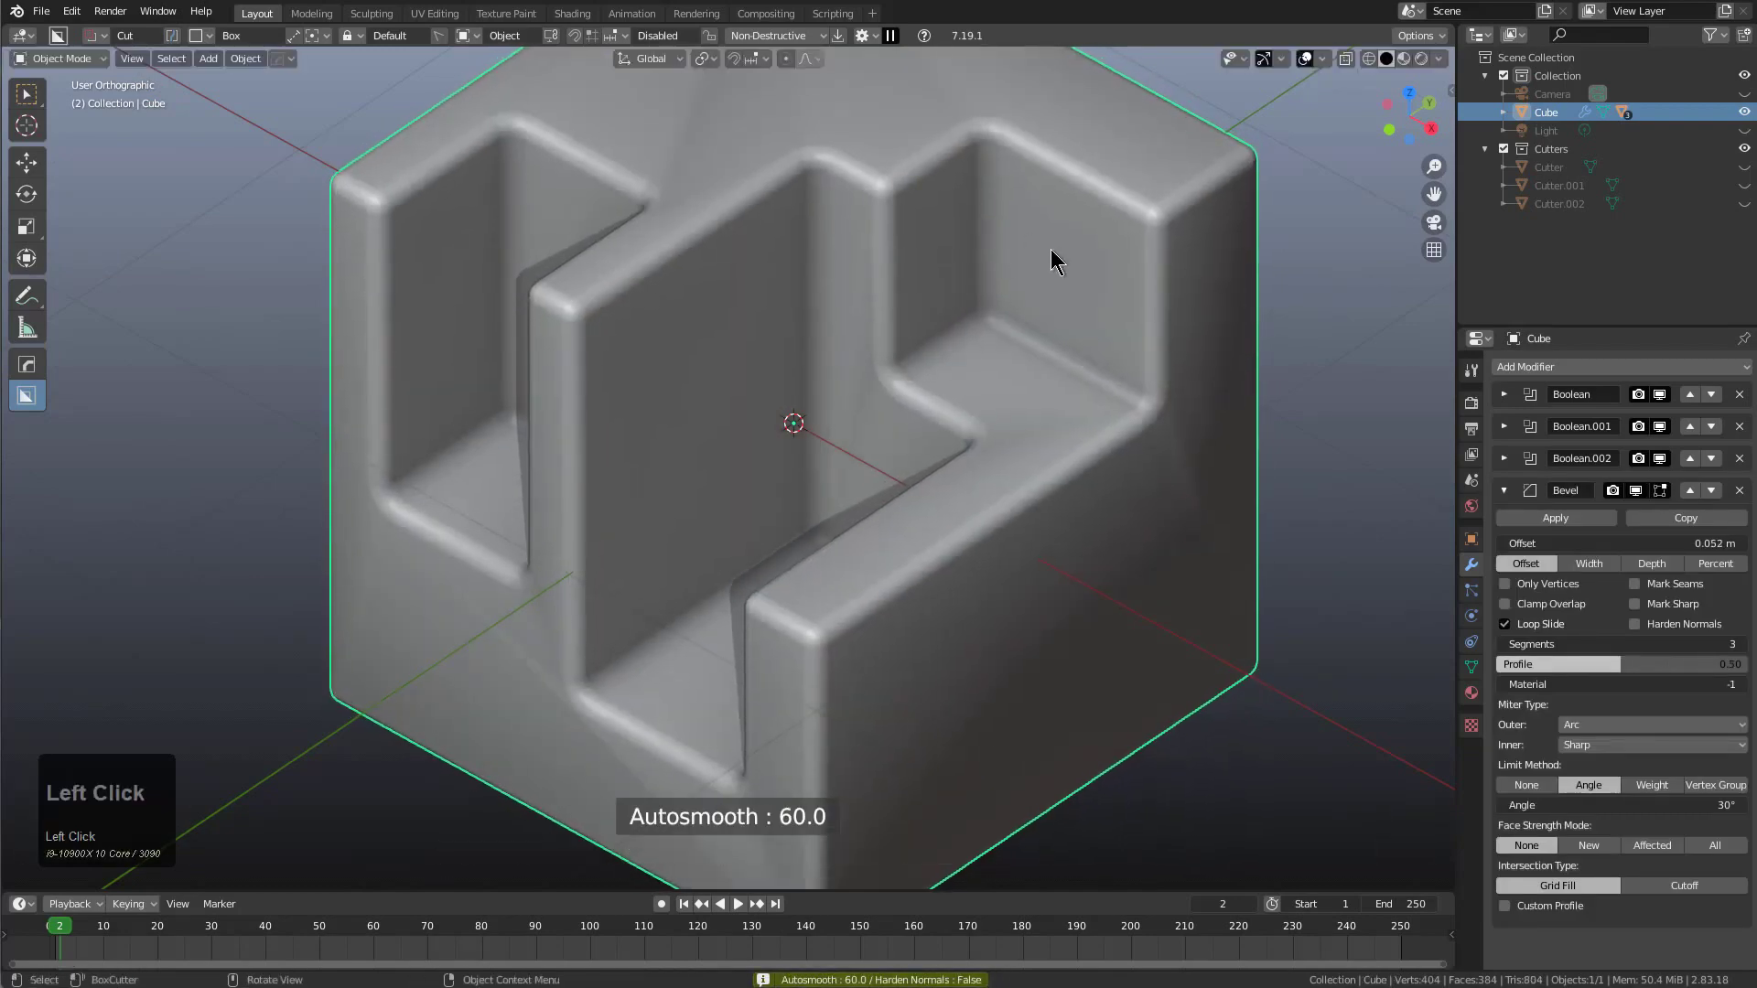
# Step: Sharpen the cube, applying its Boolean cuts, so only Bevel and Weighted Normal remain
pyautogui.scroll(-3, 1051, 252)
pyautogui.press('q')
pyautogui.click(937, 242)
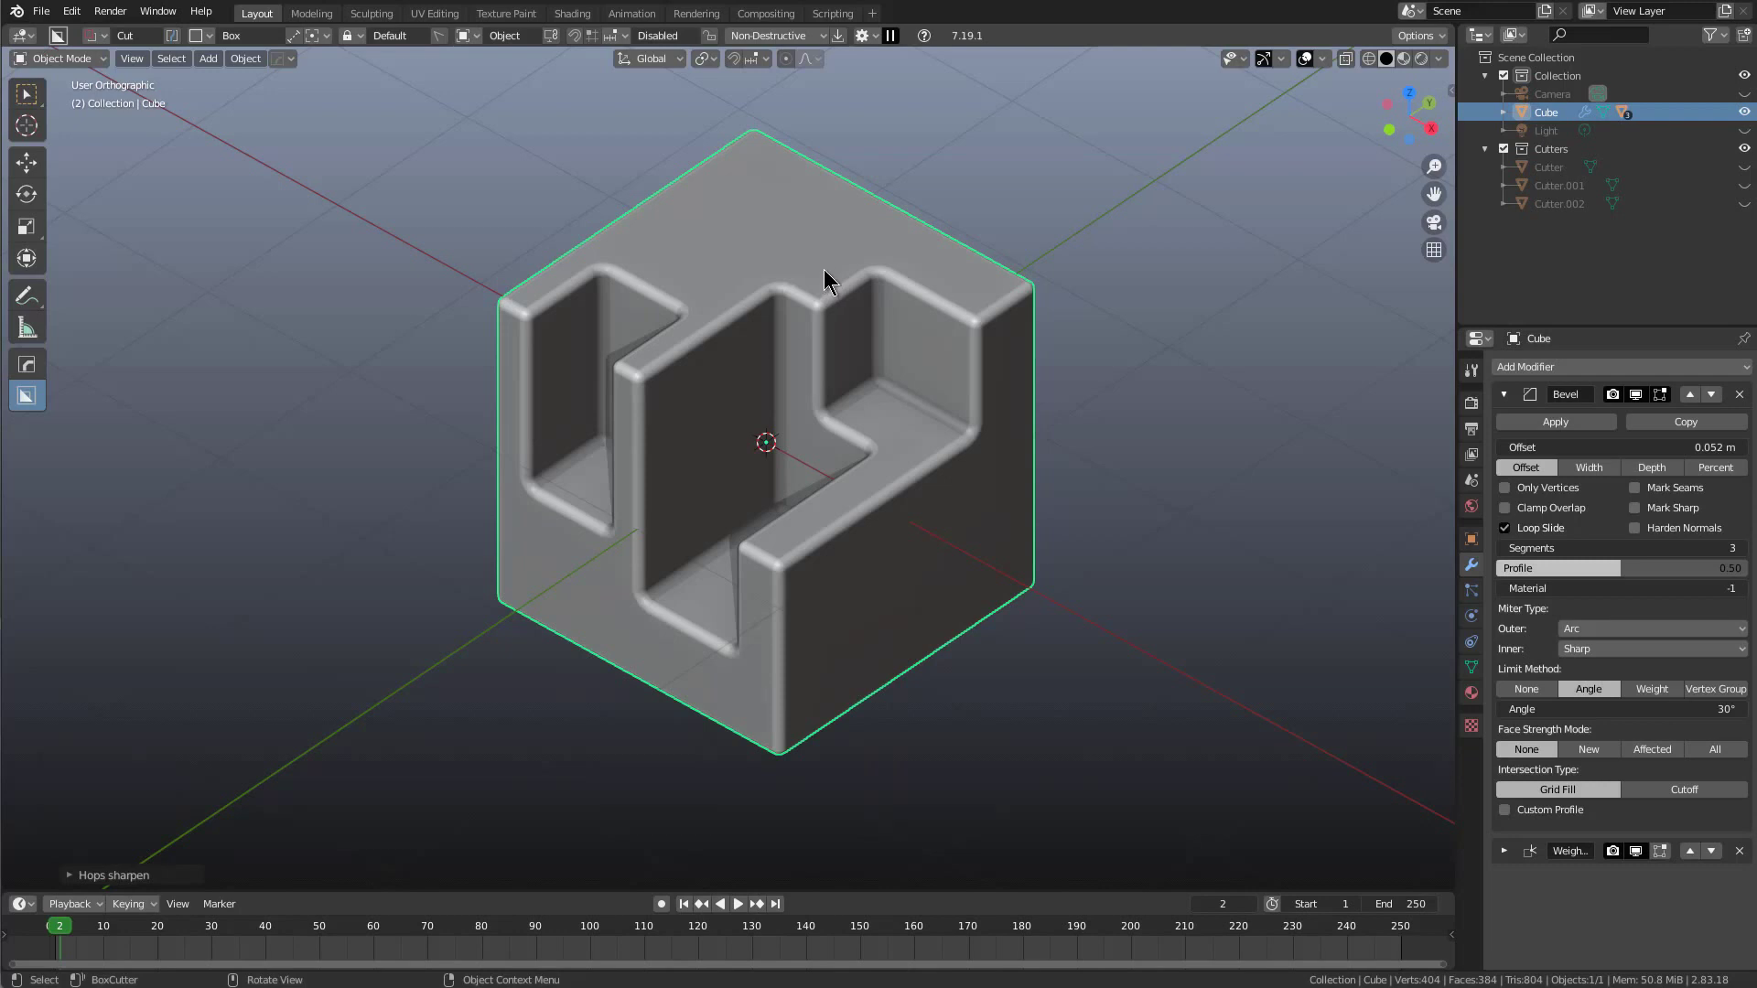
# Step: Undo the sharpen, toggle WN off, and CSharp the cube so only the Bevel modifier remains
pyautogui.hotkey('ctrl', 'z')
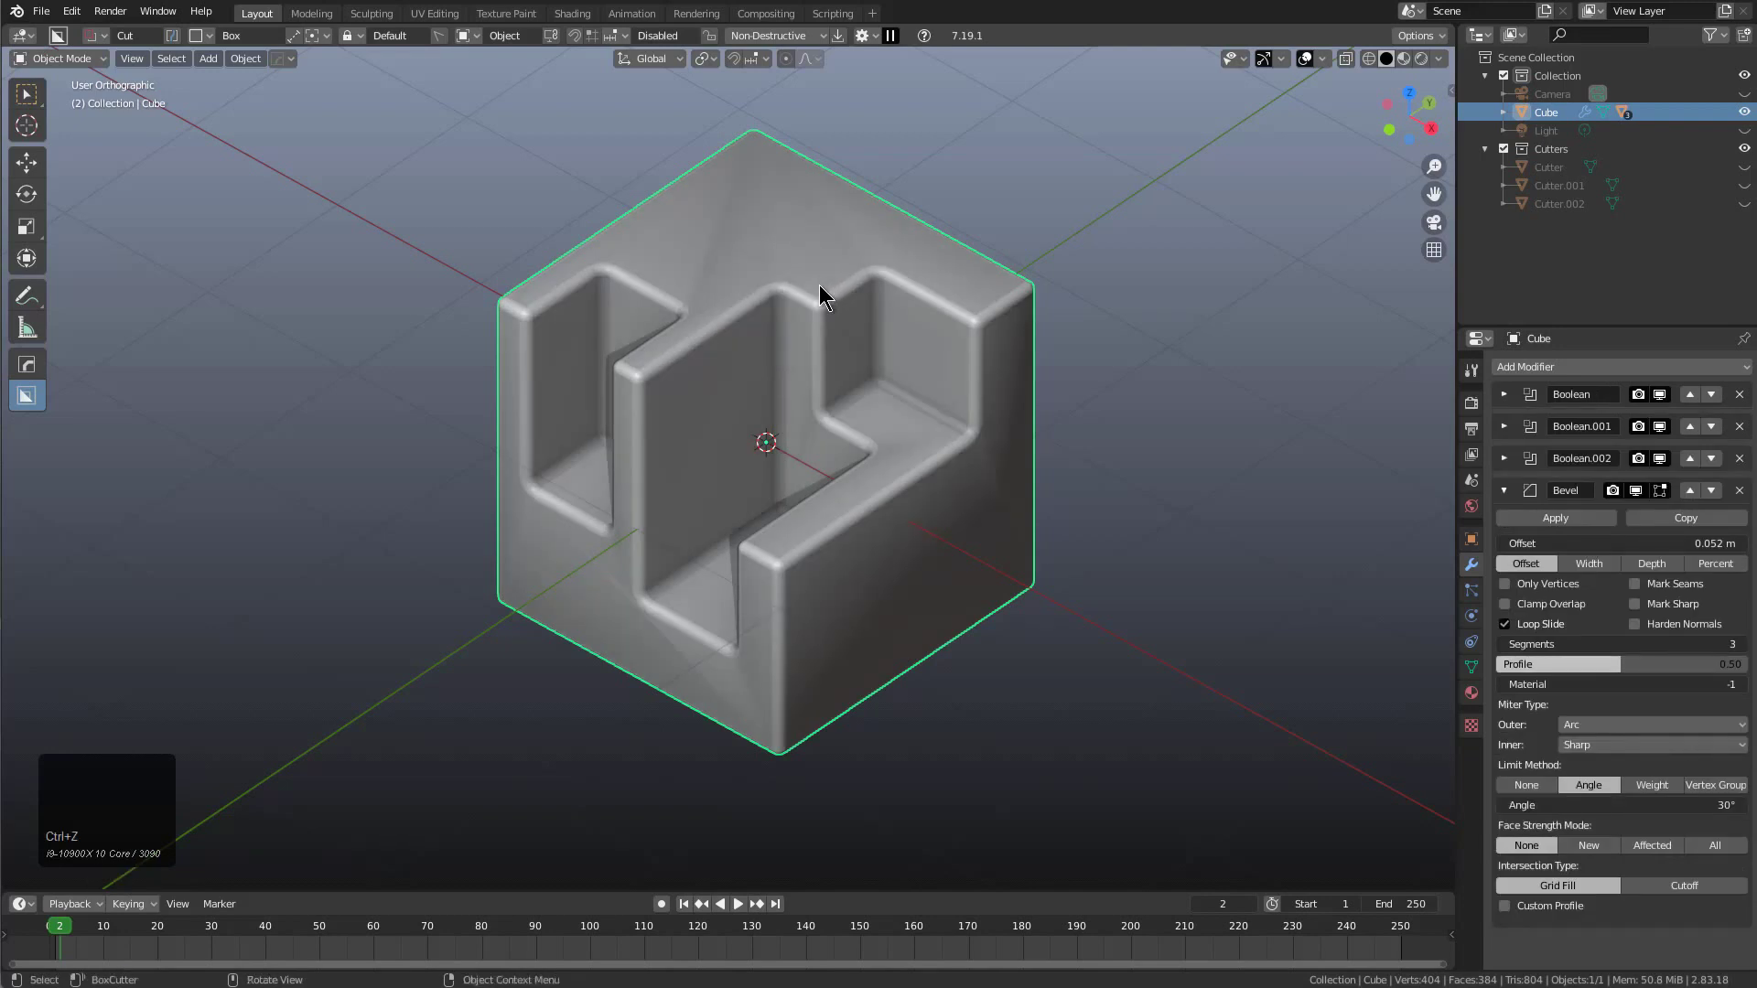
pyautogui.hotkey('ctrl', '`')
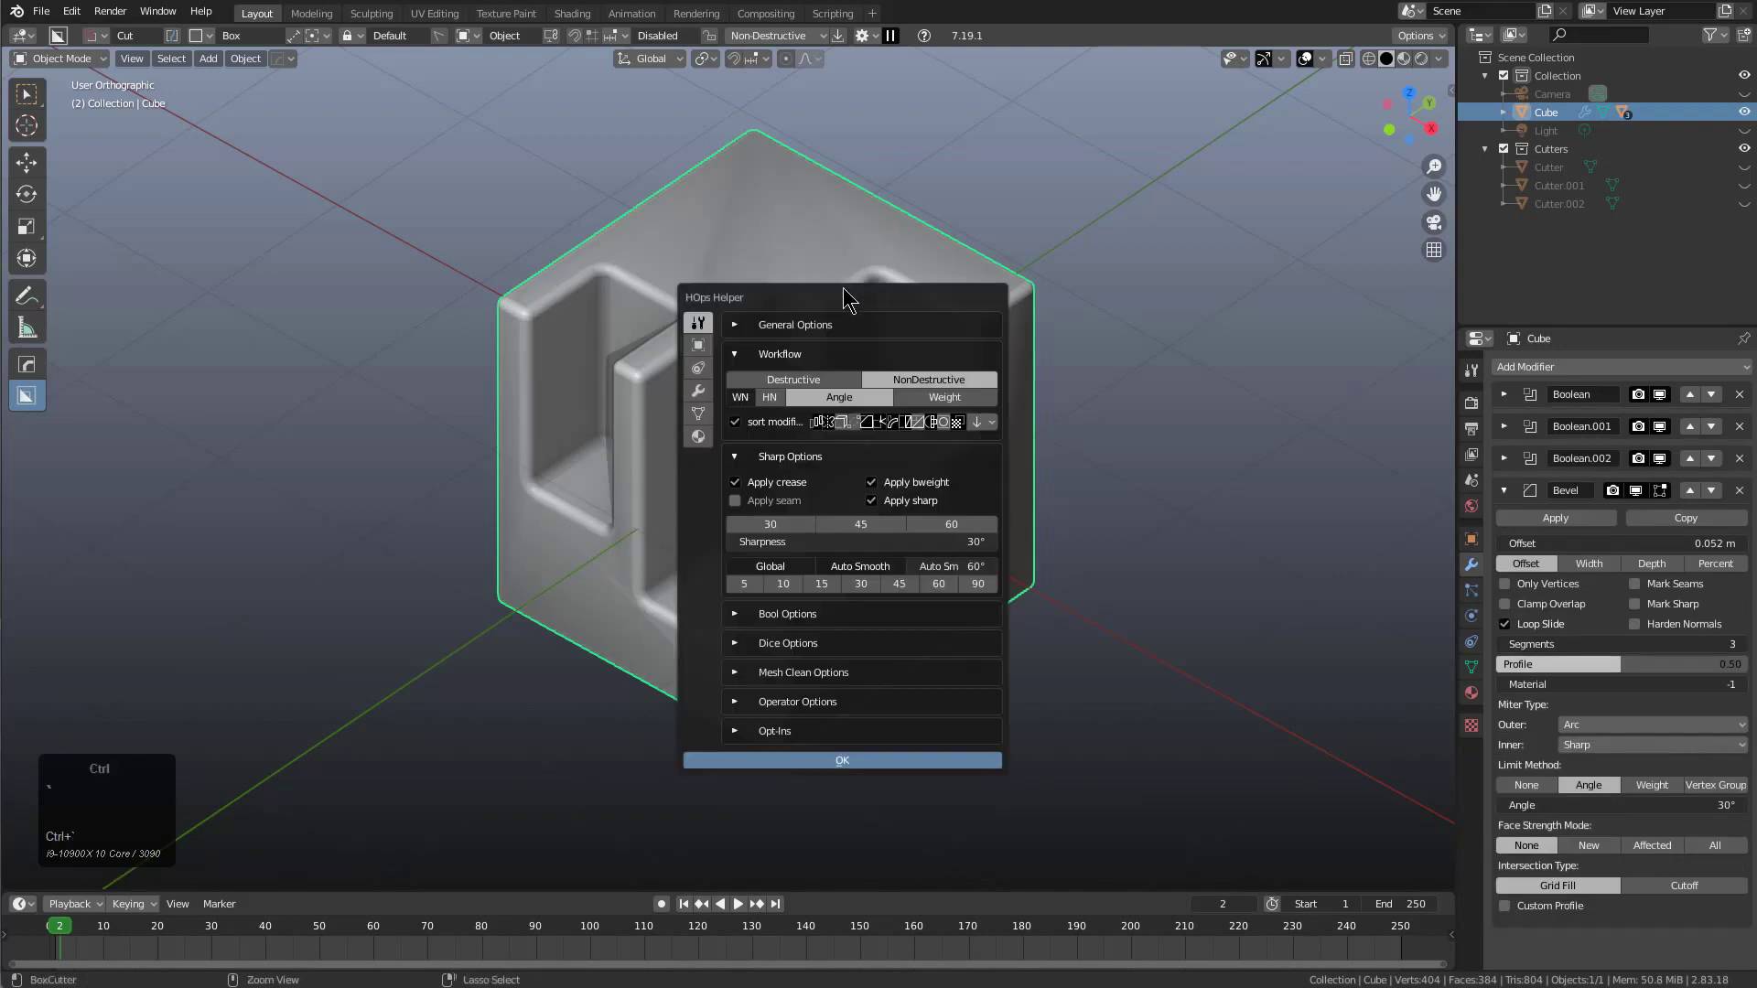
pyautogui.click(746, 401)
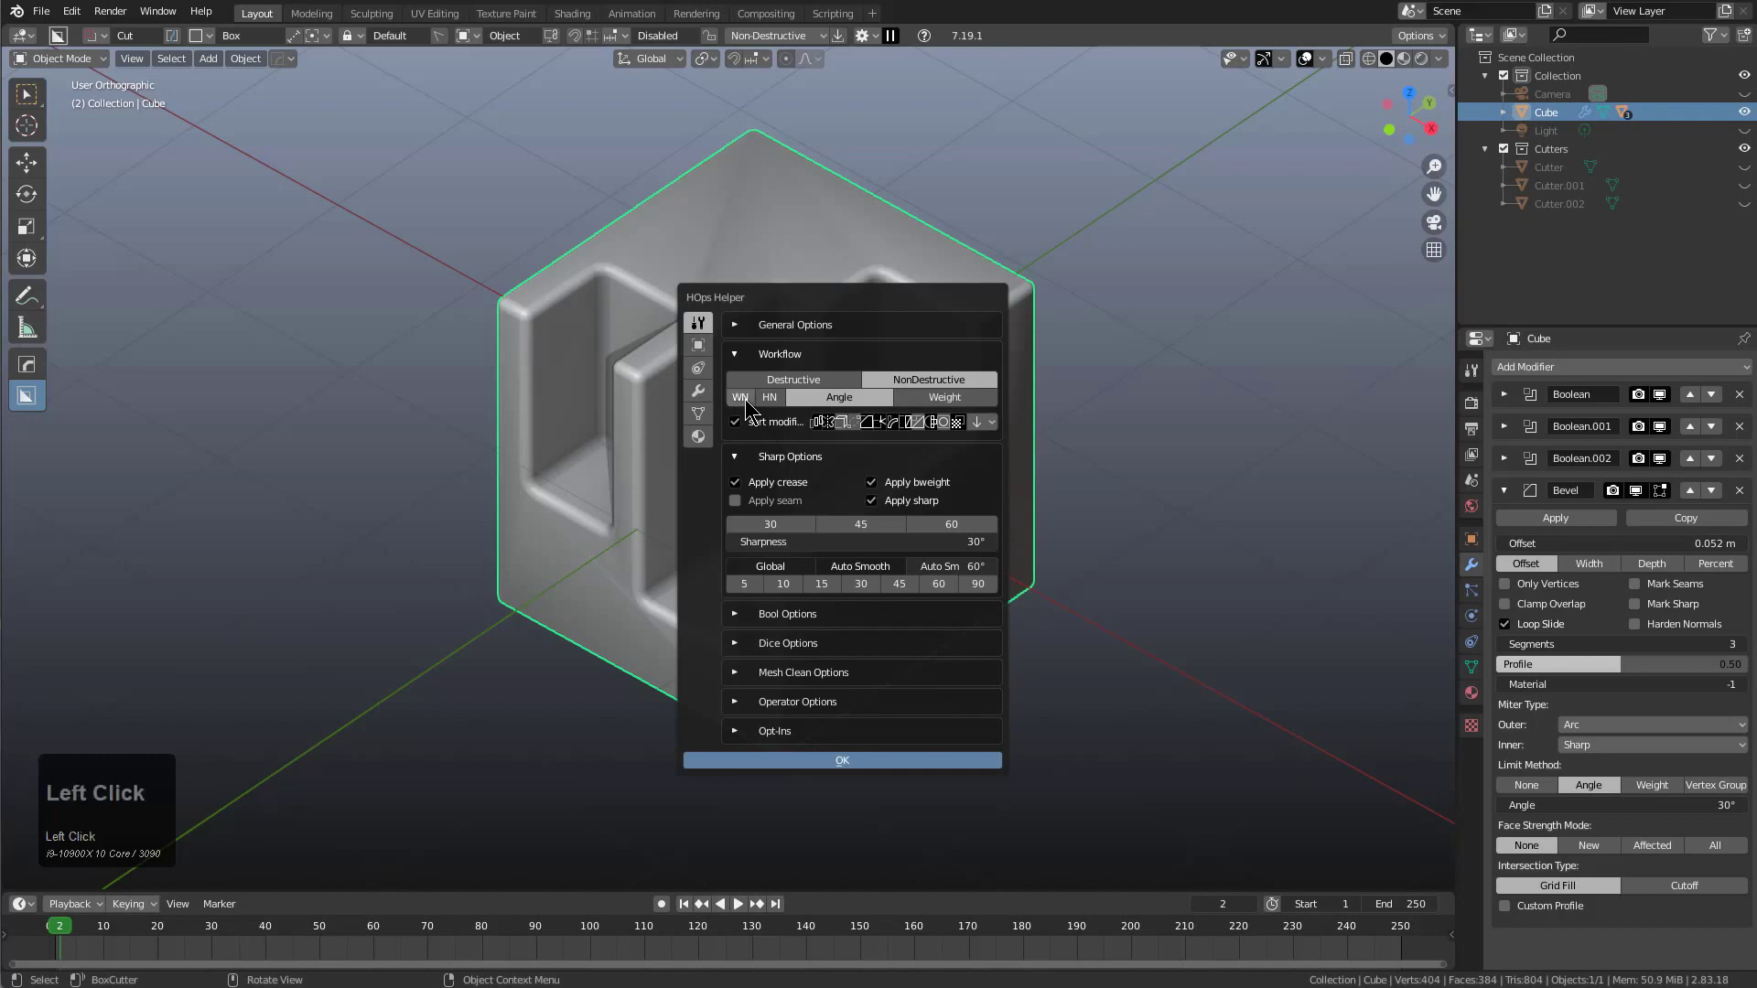
pyautogui.press('q')
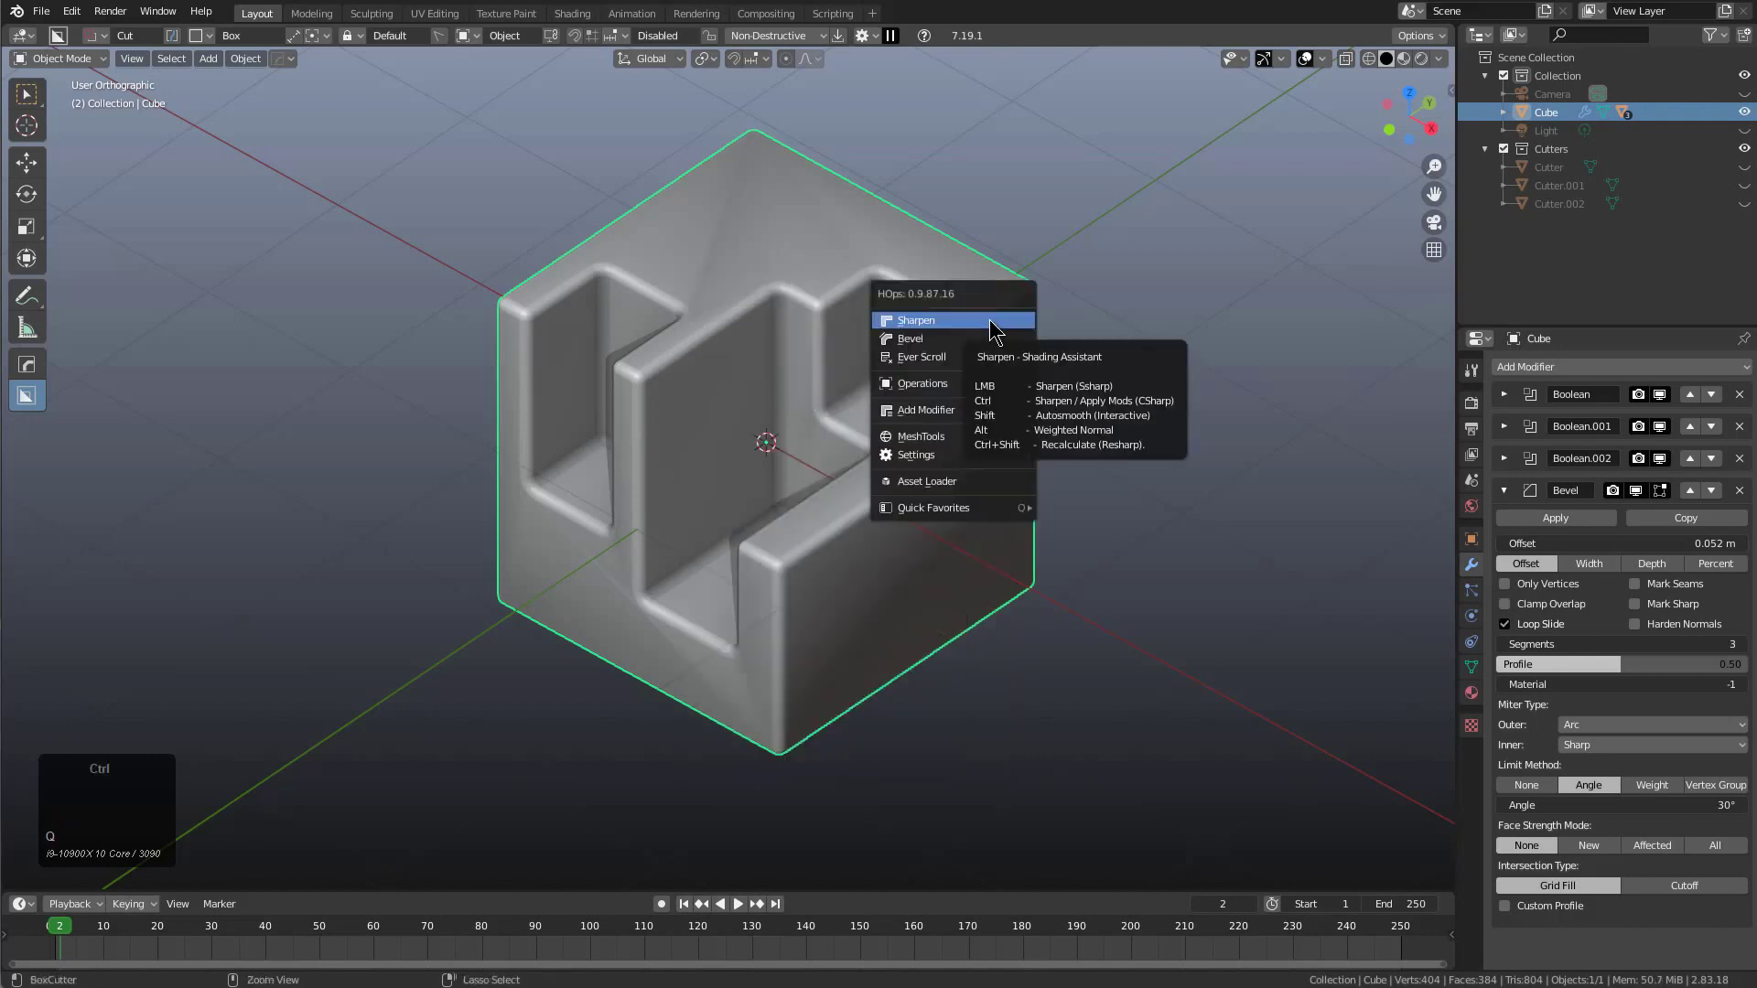
pyautogui.keyDown('ctrl'); pyautogui.click(985, 322); pyautogui.keyUp('ctrl')
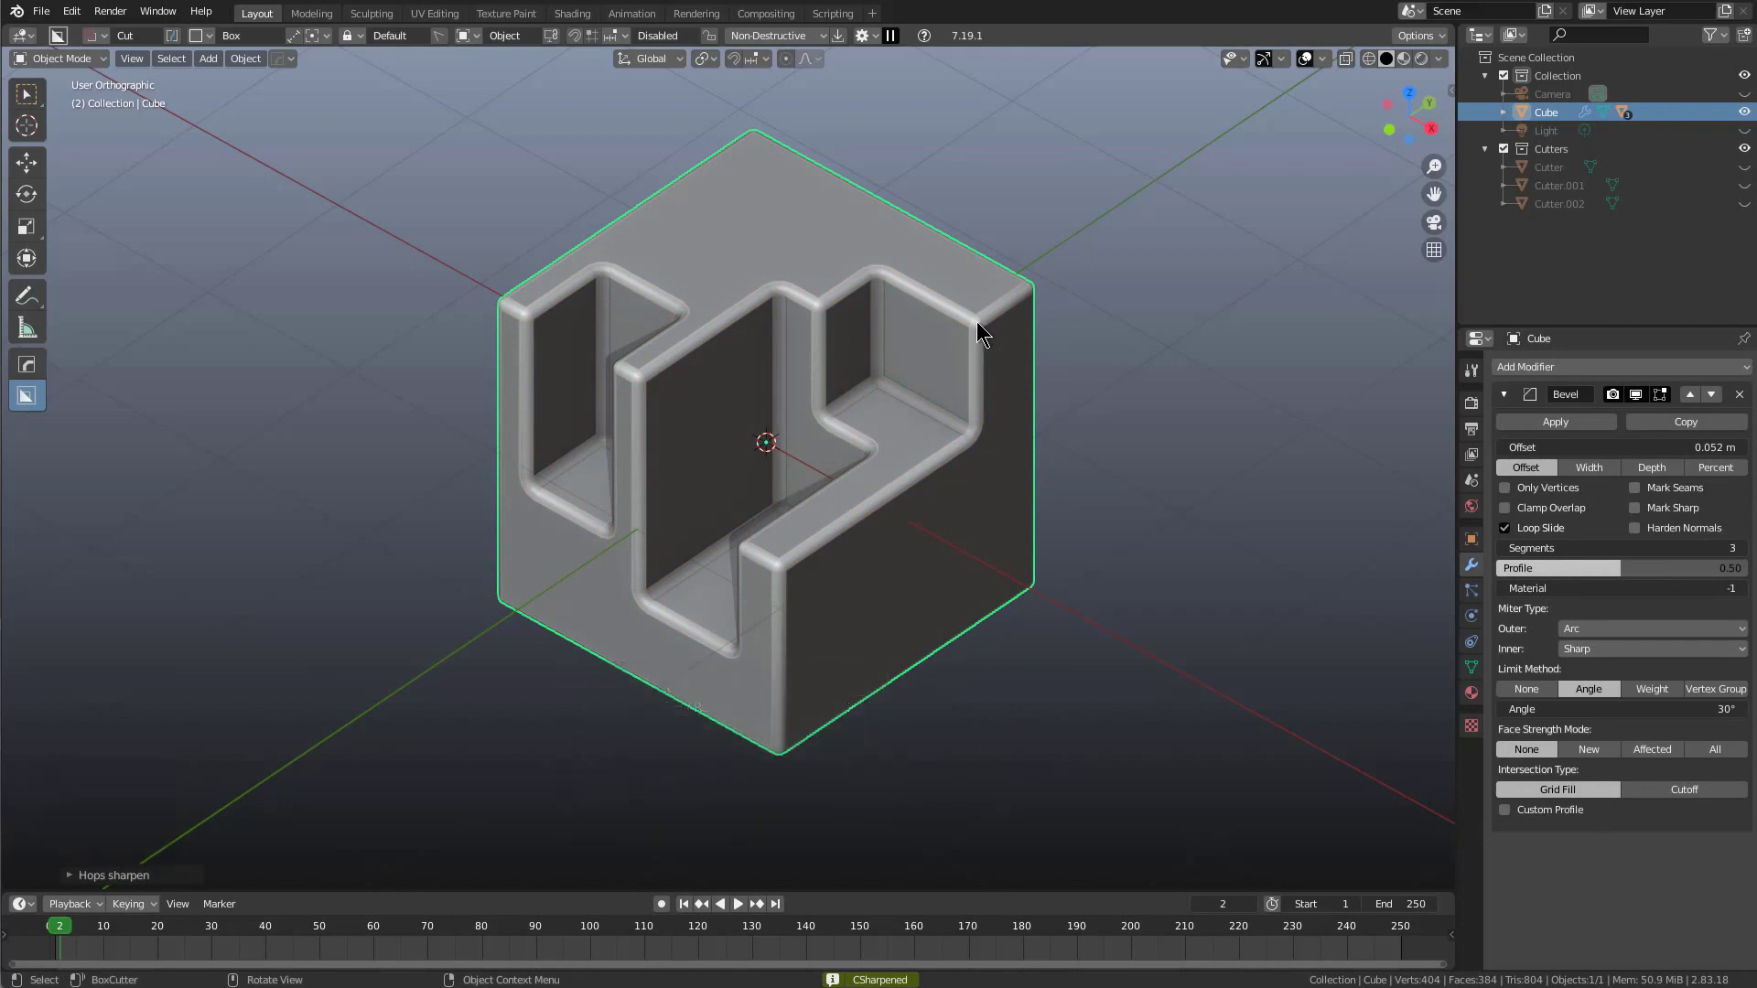
pyautogui.hotkey('ctrl', '`')
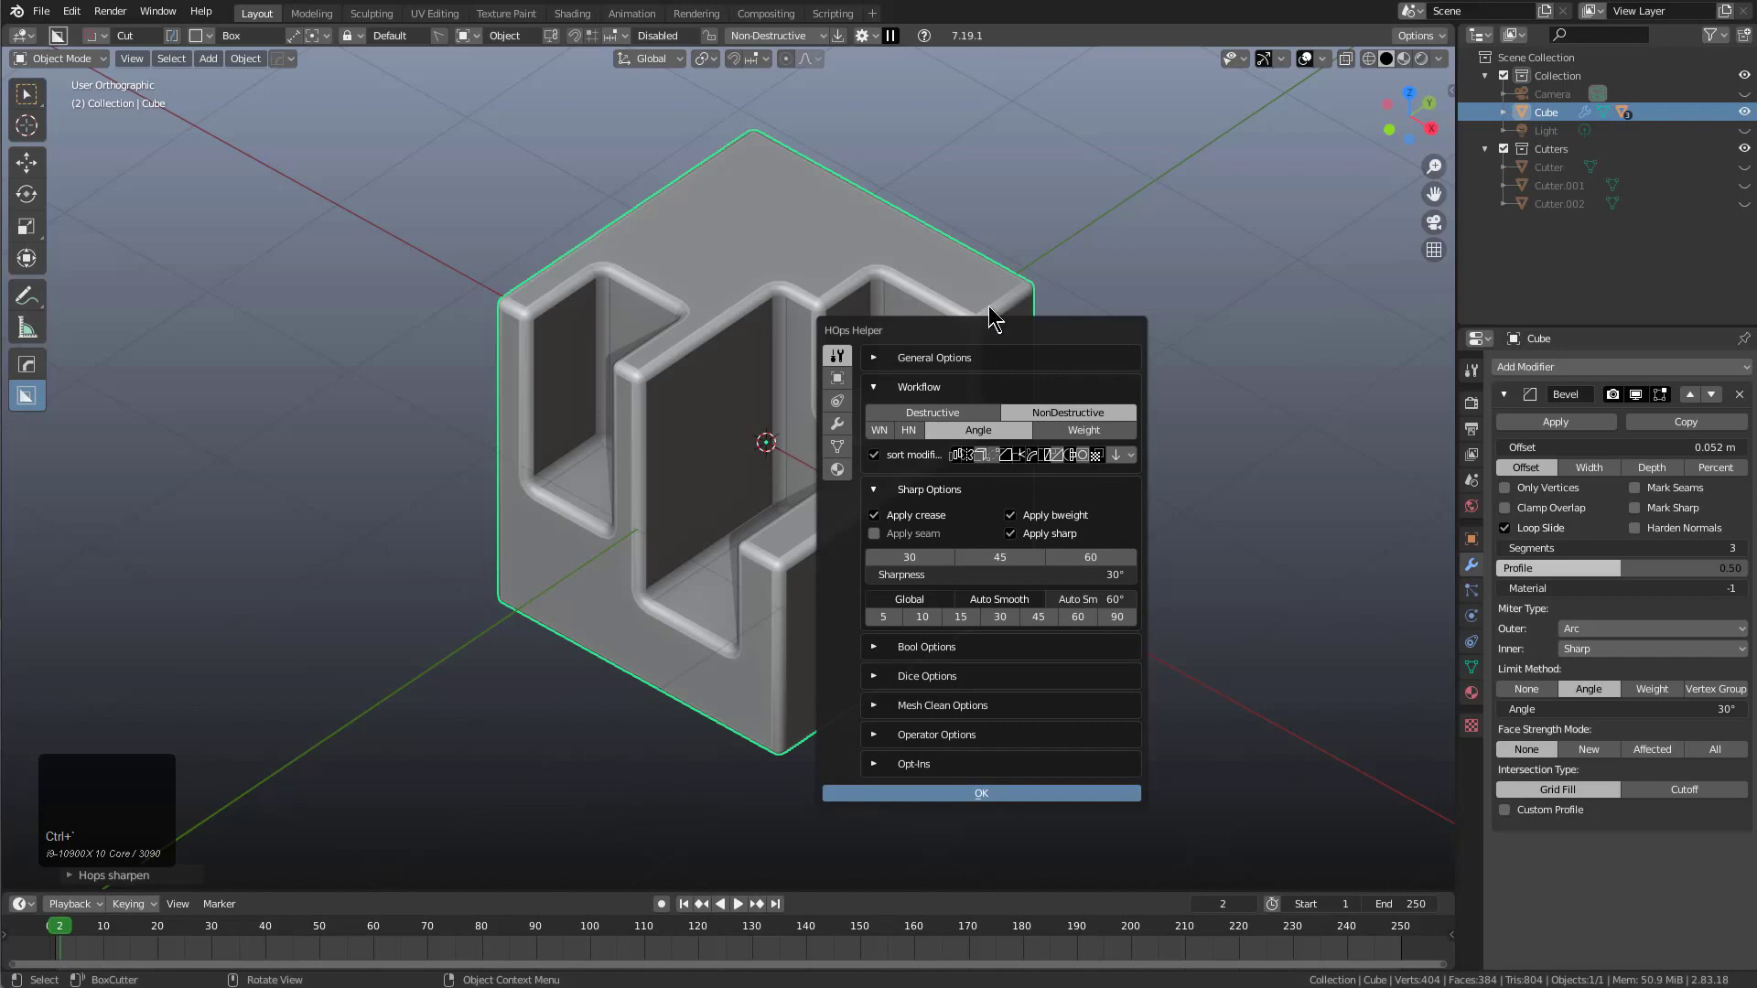
# Step: Delete the cube's Bevel modifier and CSharp the cube again
pyautogui.click(986, 298)
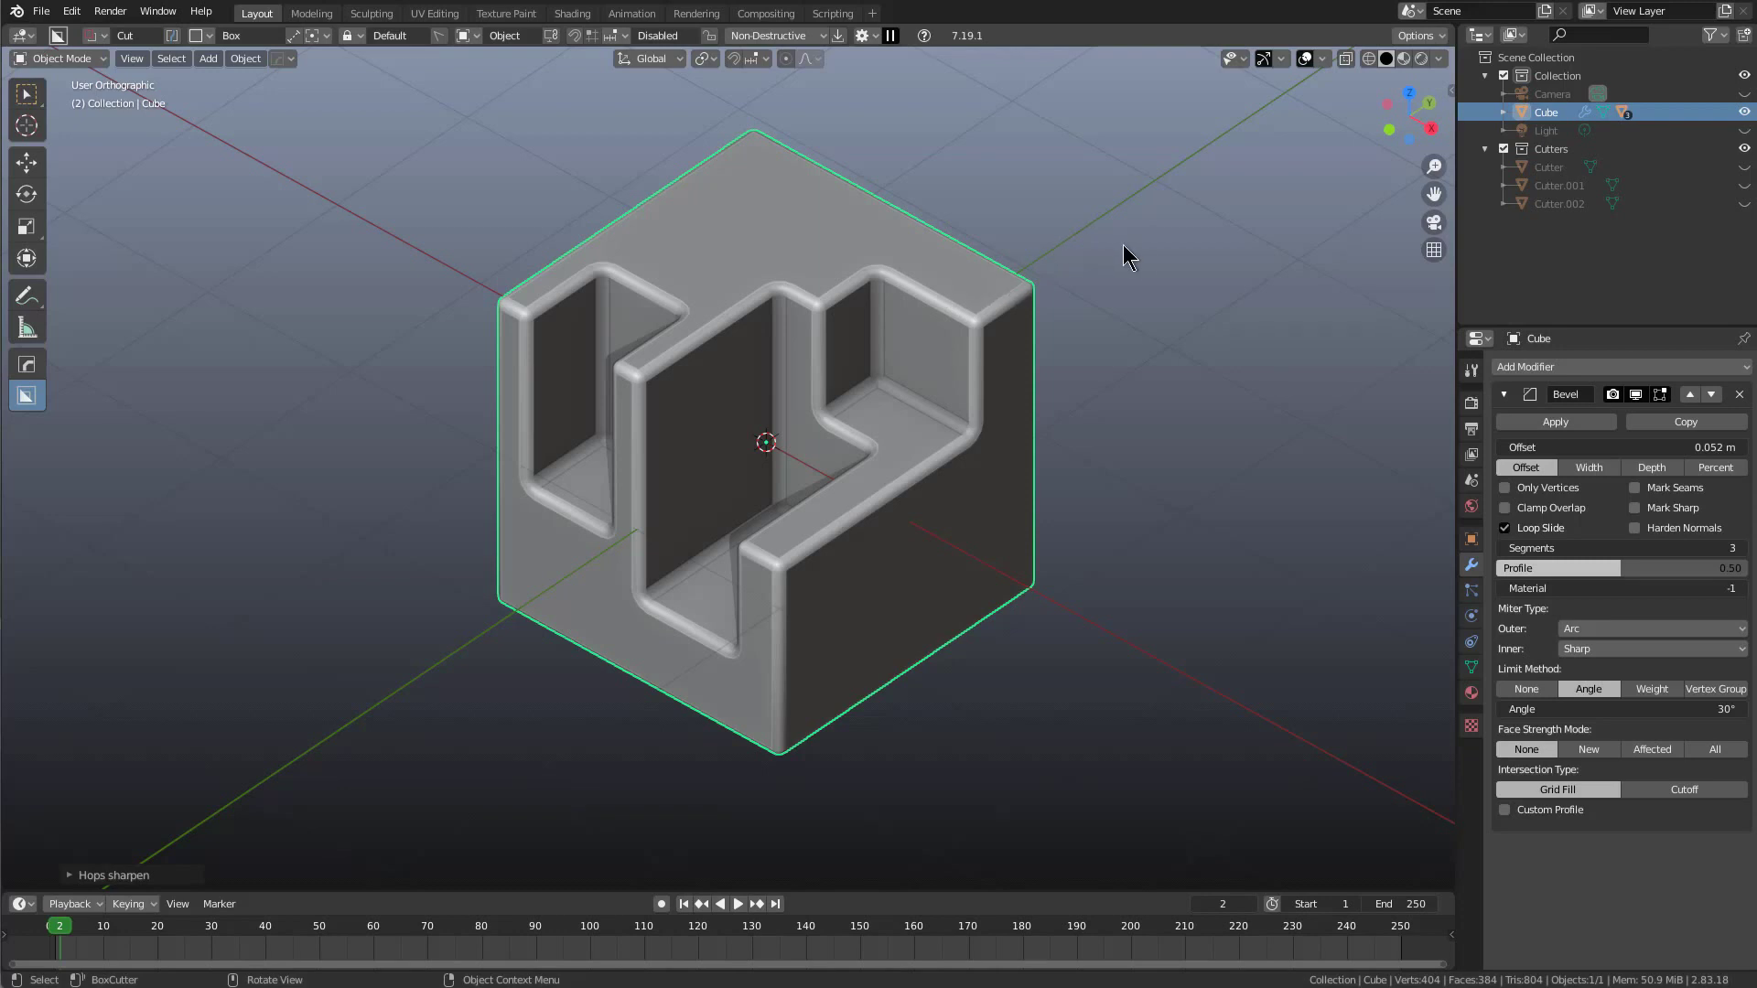
pyautogui.click(1740, 395)
pyautogui.press('q')
pyautogui.keyDown('ctrl'); pyautogui.click(957, 361); pyautogui.keyUp('ctrl')
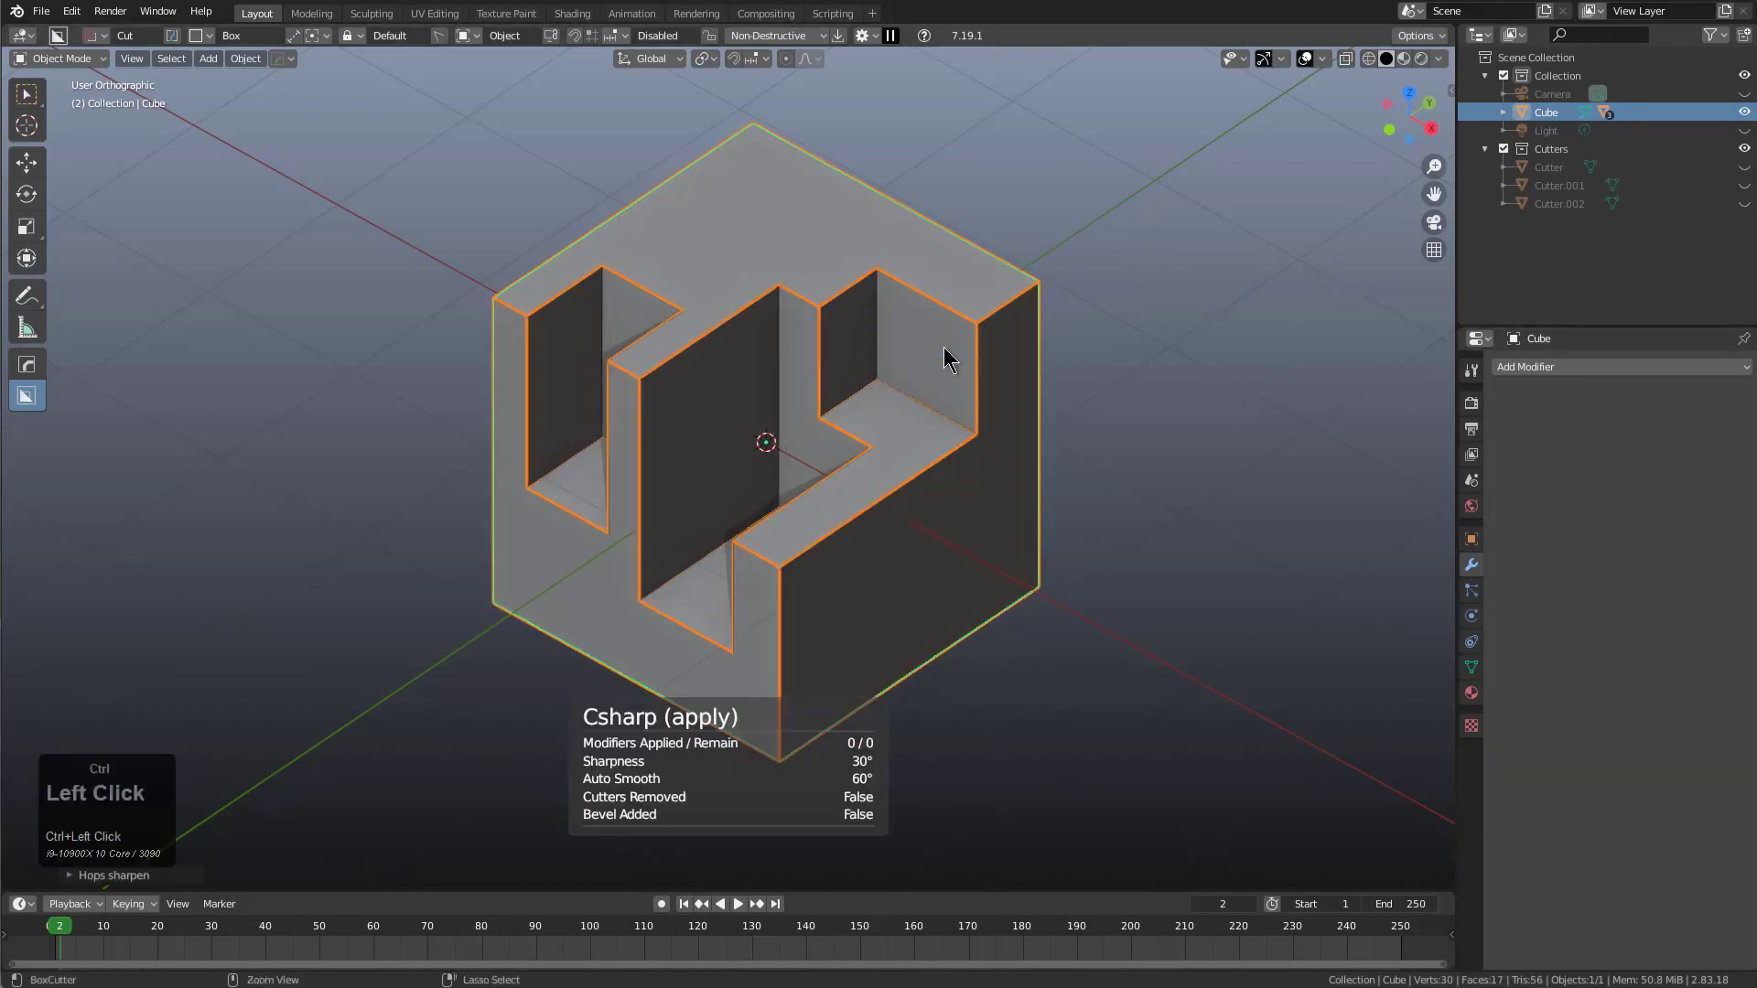
# Step: Enable WN in HOps Helper and CSharp again, adding a Weighted Normal modifier
pyautogui.hotkey('ctrl', '`')
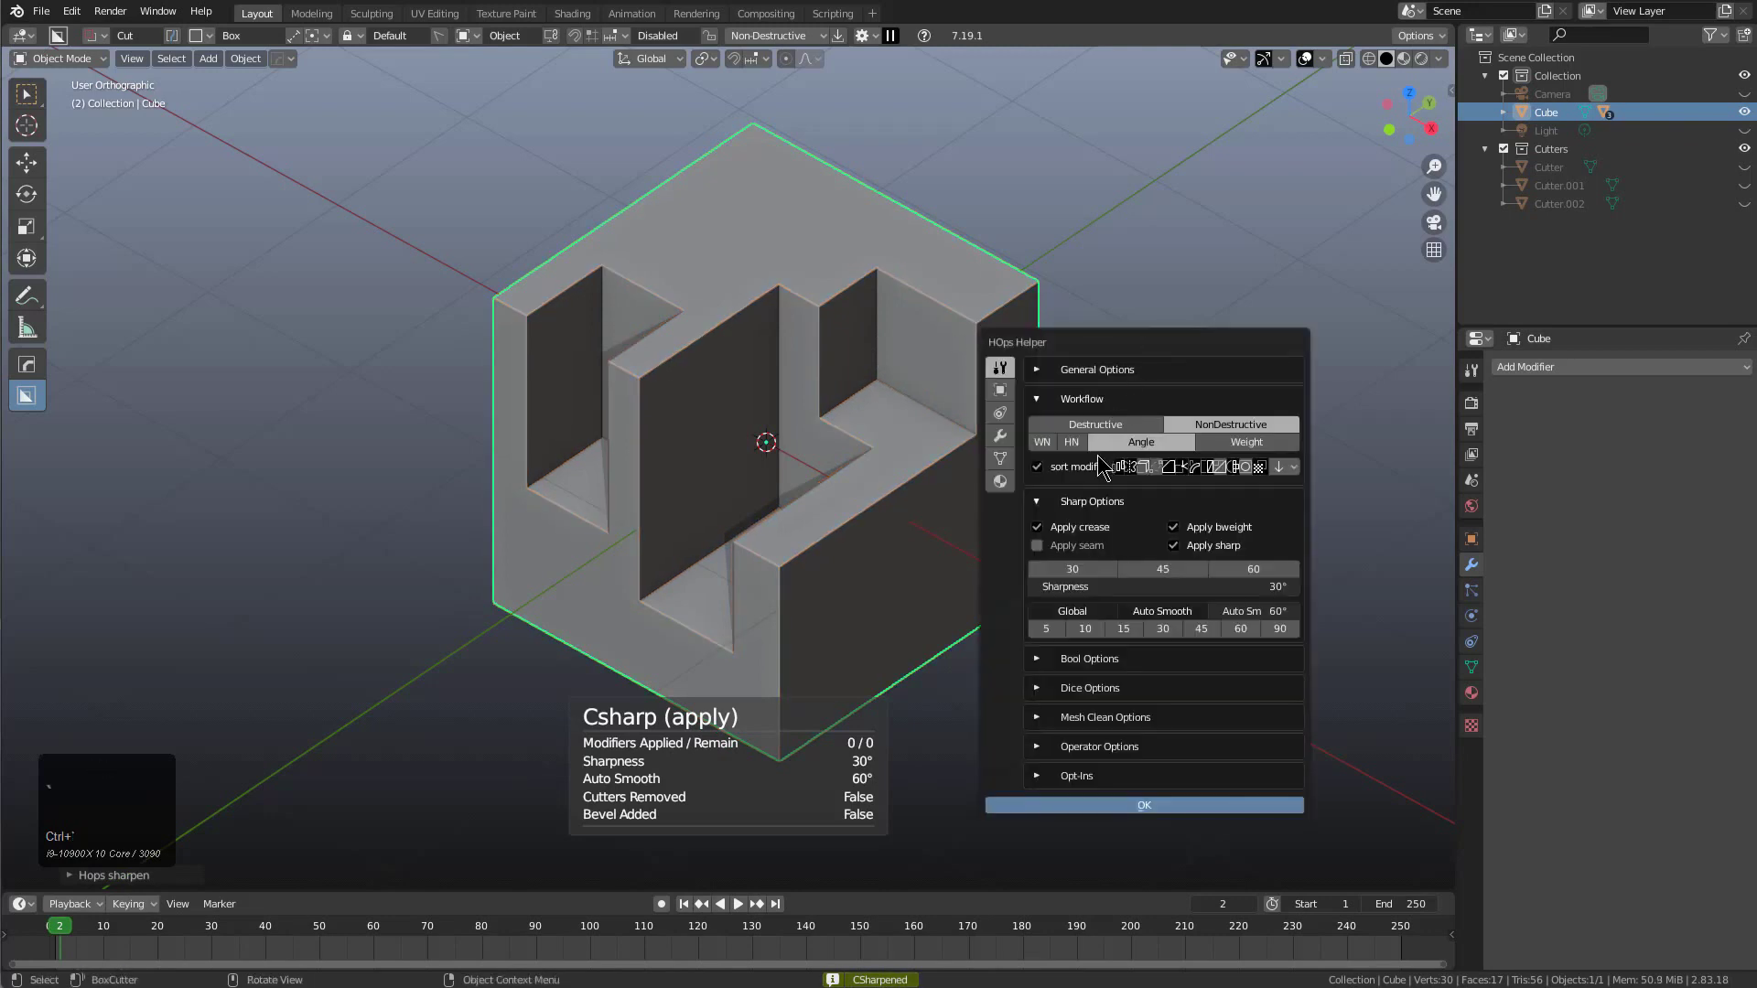
pyautogui.click(1043, 442)
pyautogui.press('q')
pyautogui.click(875, 260)
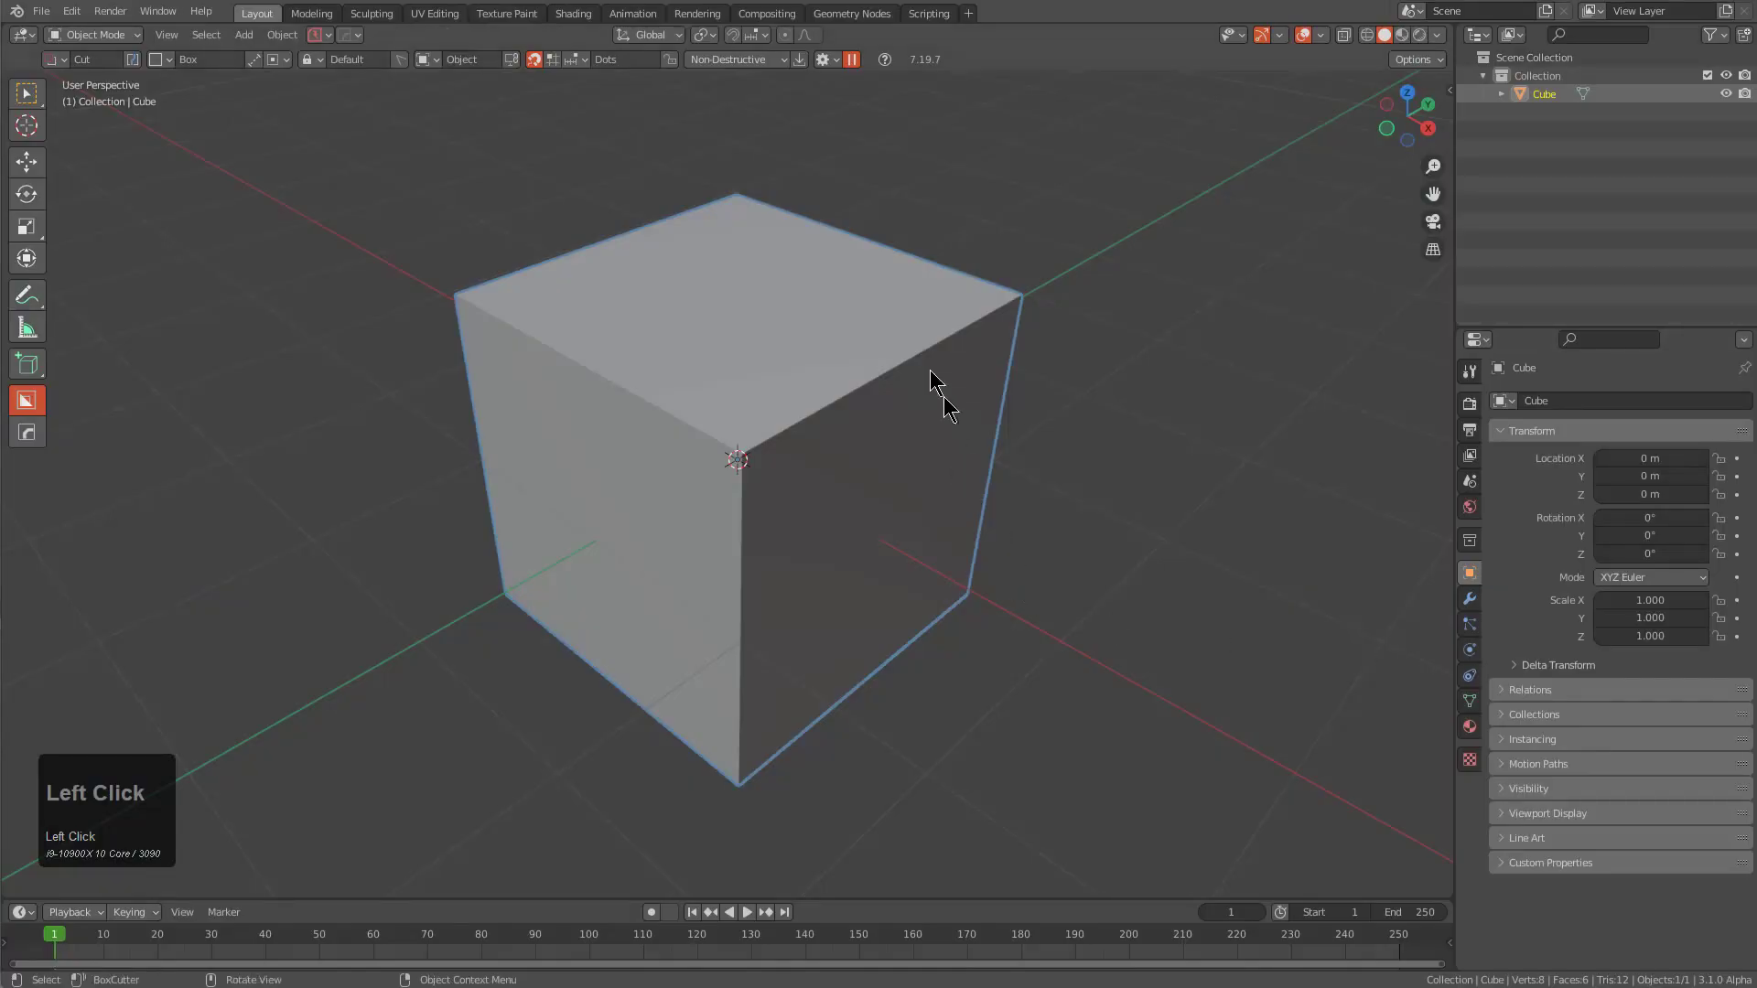
# Step: Draw two BoxCutter cuts into a fresh cube, on its top and left face
pyautogui.moveTo(942, 393)
pyautogui.mouseDown()
pyautogui.moveTo(730, 521)
pyautogui.moveTo(774, 676)
pyautogui.mouseUp()
pyautogui.moveTo(804, 385)
pyautogui.mouseDown()
pyautogui.moveTo(639, 466)
pyautogui.moveTo(635, 733)
pyautogui.mouseUp()
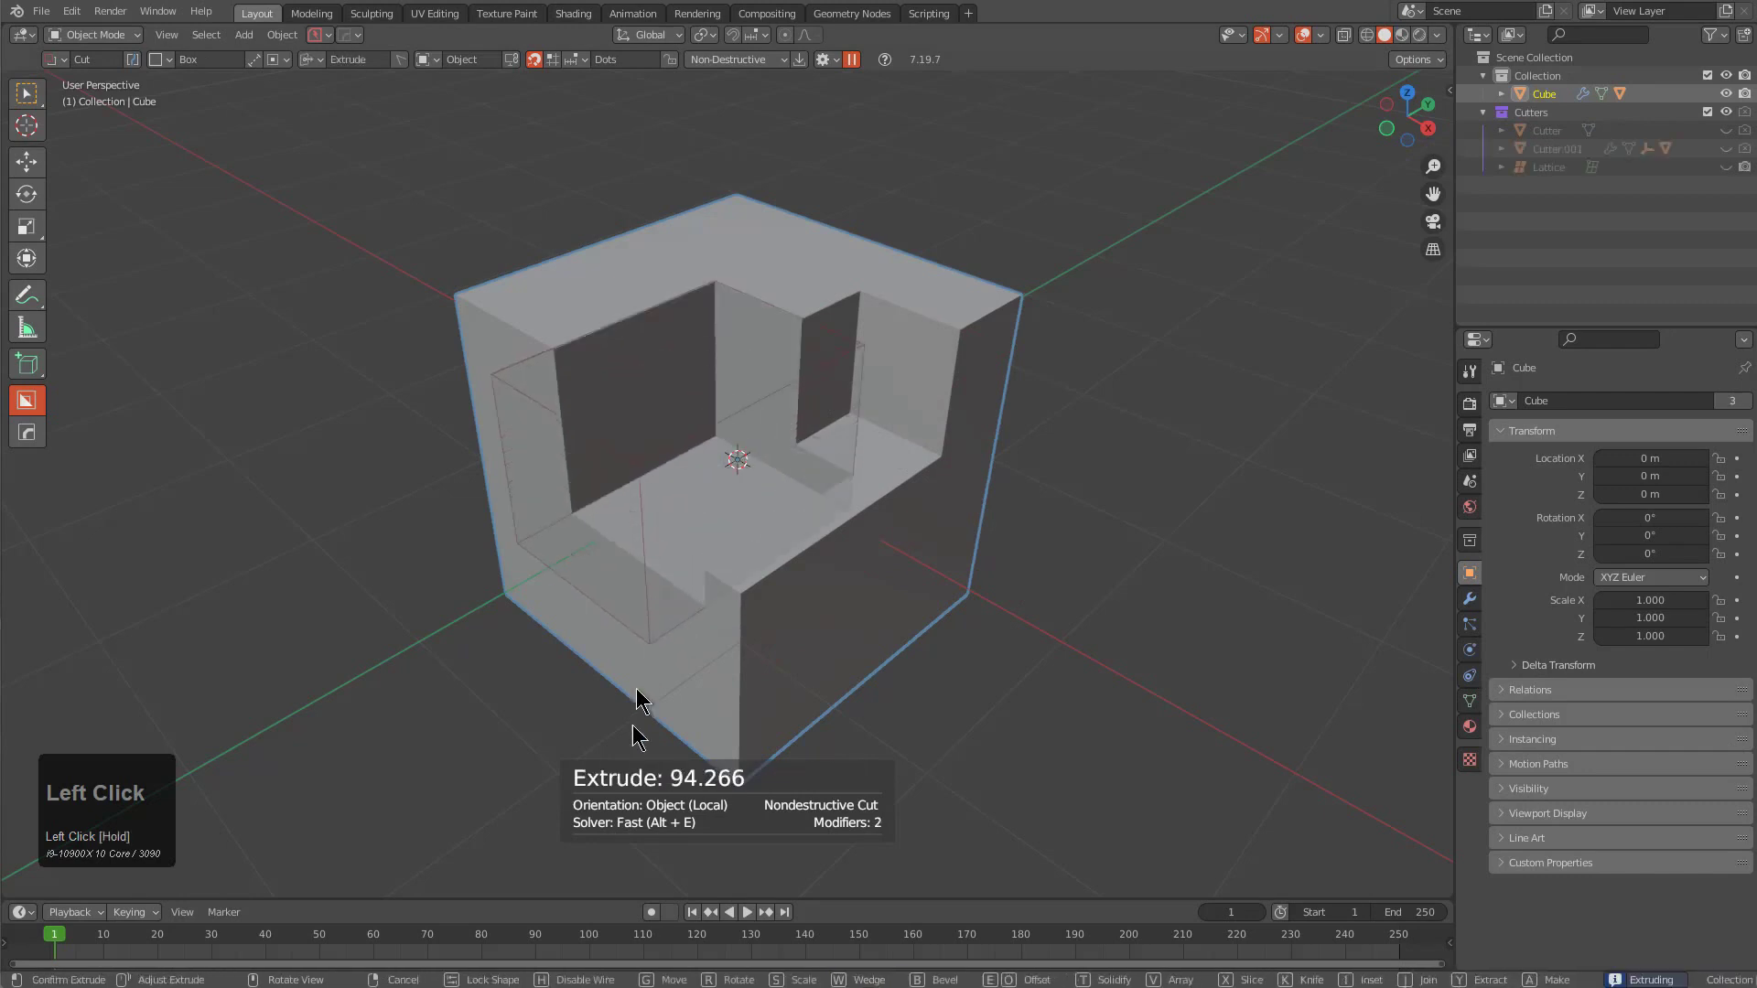
pyautogui.click(947, 743)
pyautogui.click(1470, 599)
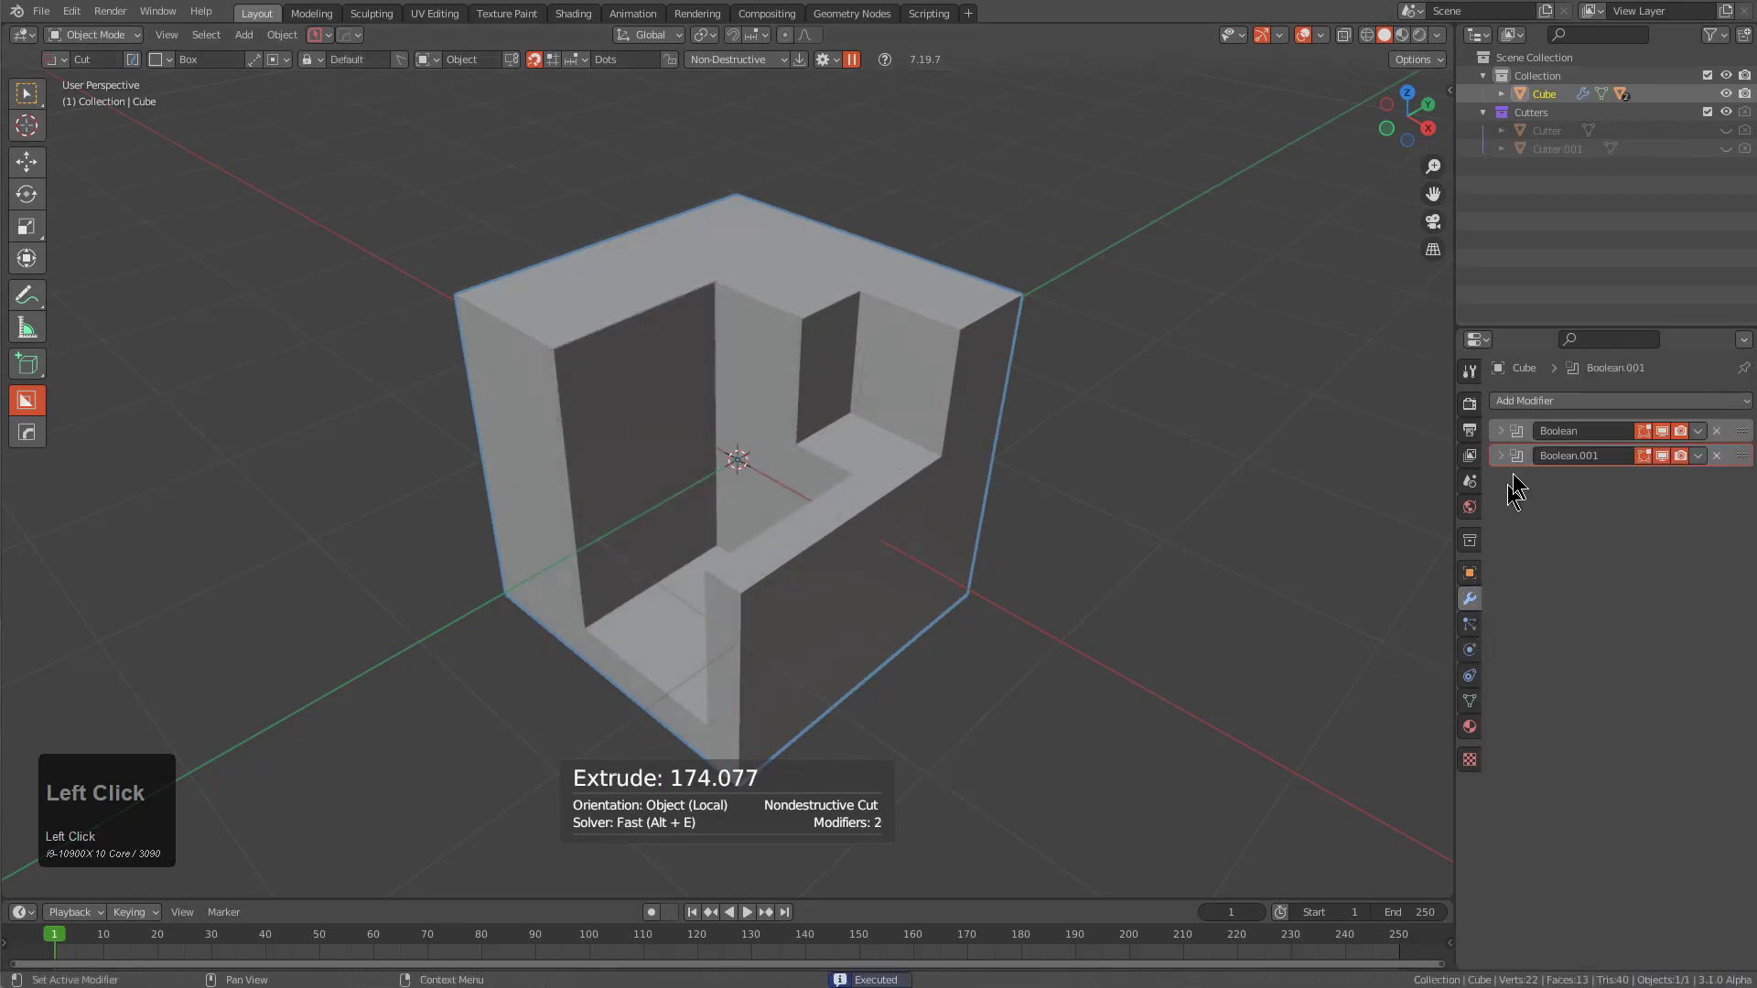
# Step: Toggle WN off and CSharp the cube, applying both cuts with no modifiers left
pyautogui.hotkey('ctrl', 'shift', 'h')
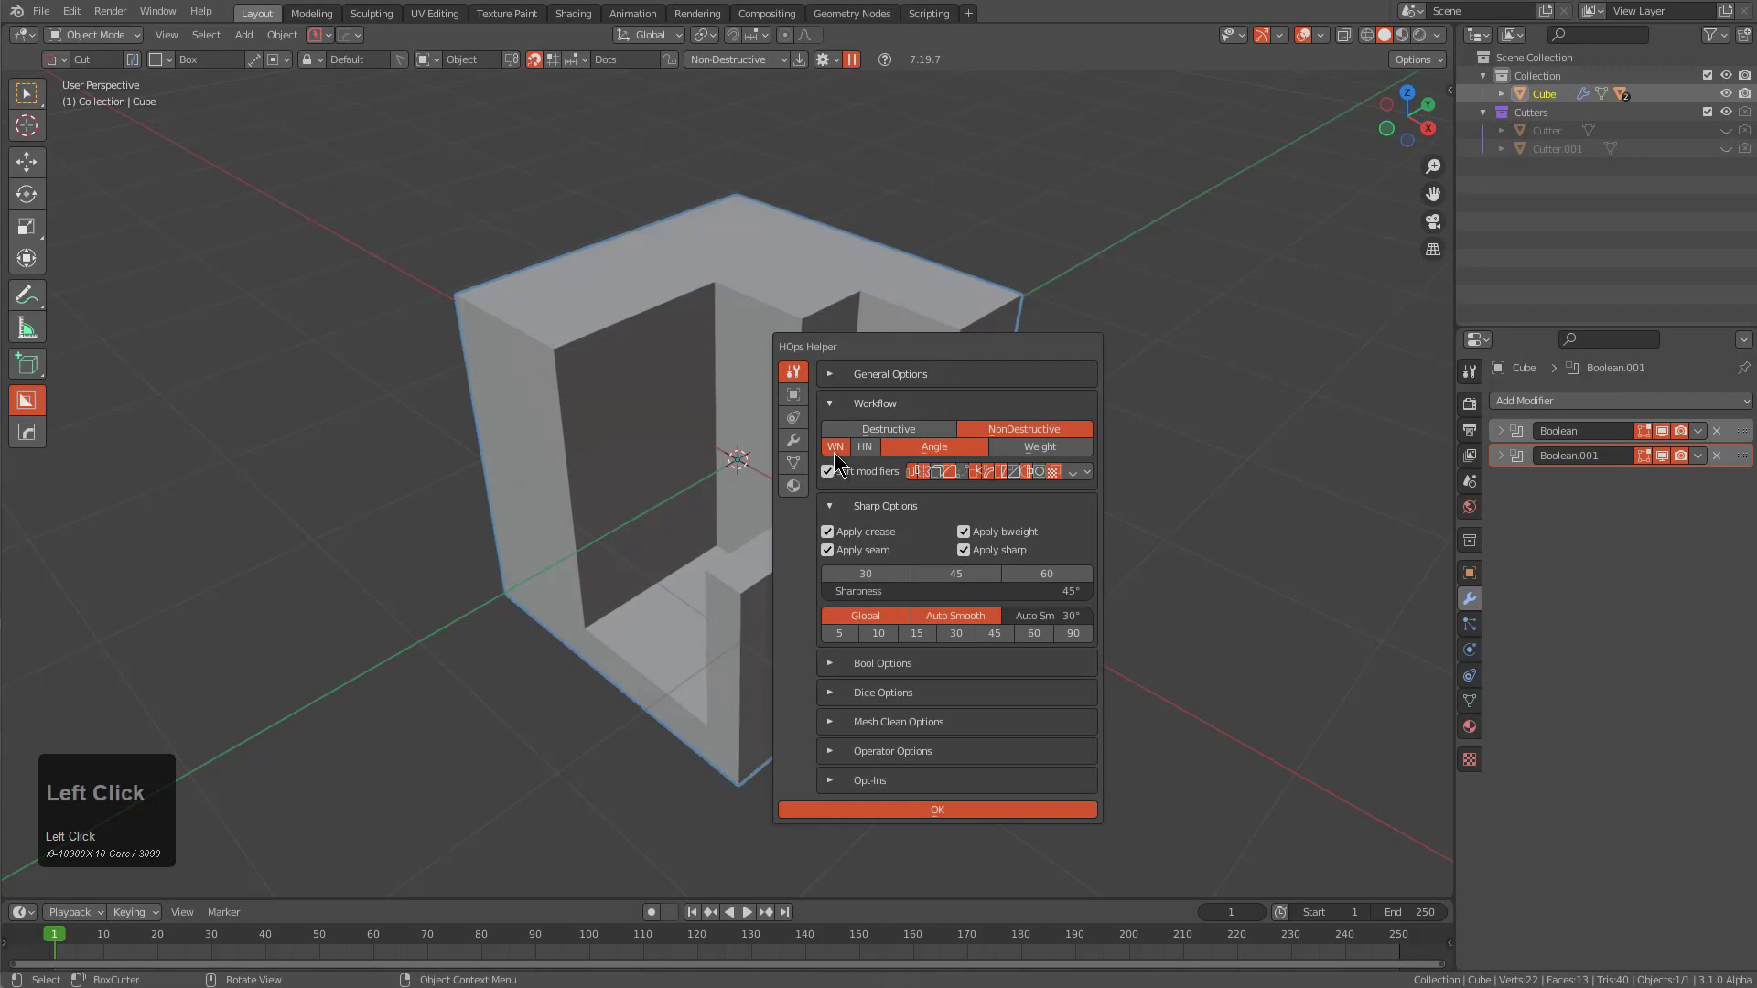
pyautogui.click(833, 452)
pyautogui.press('q')
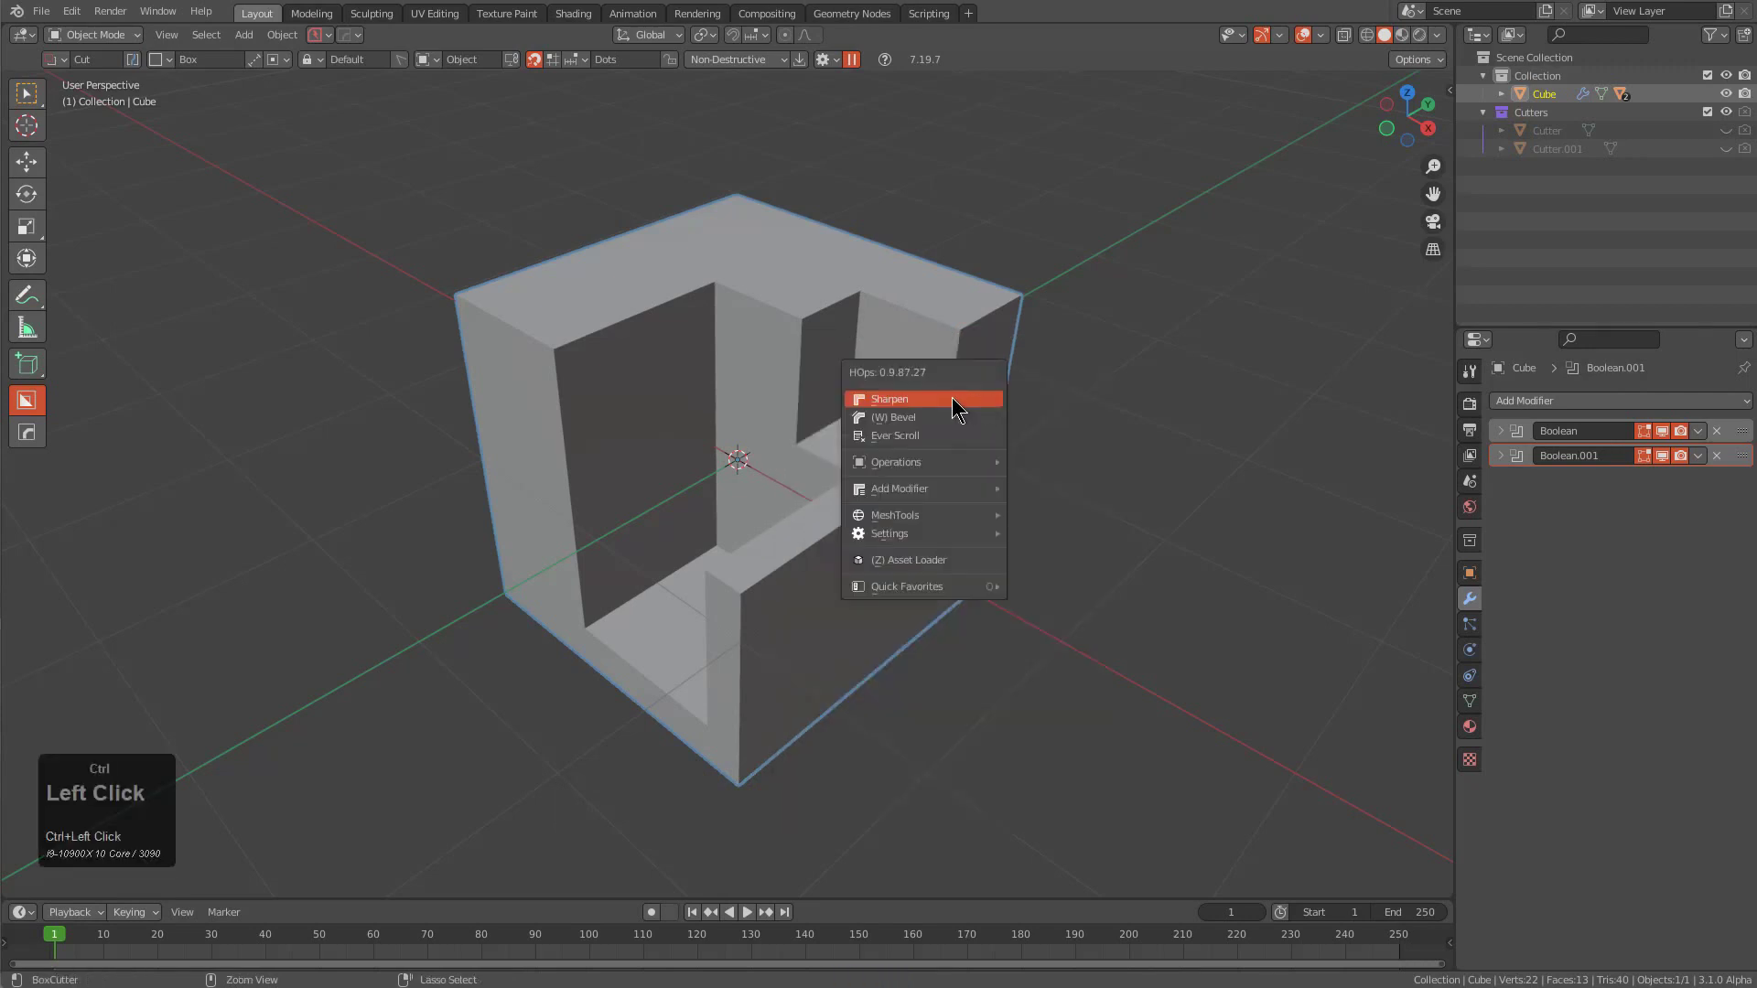
pyautogui.click(956, 402)
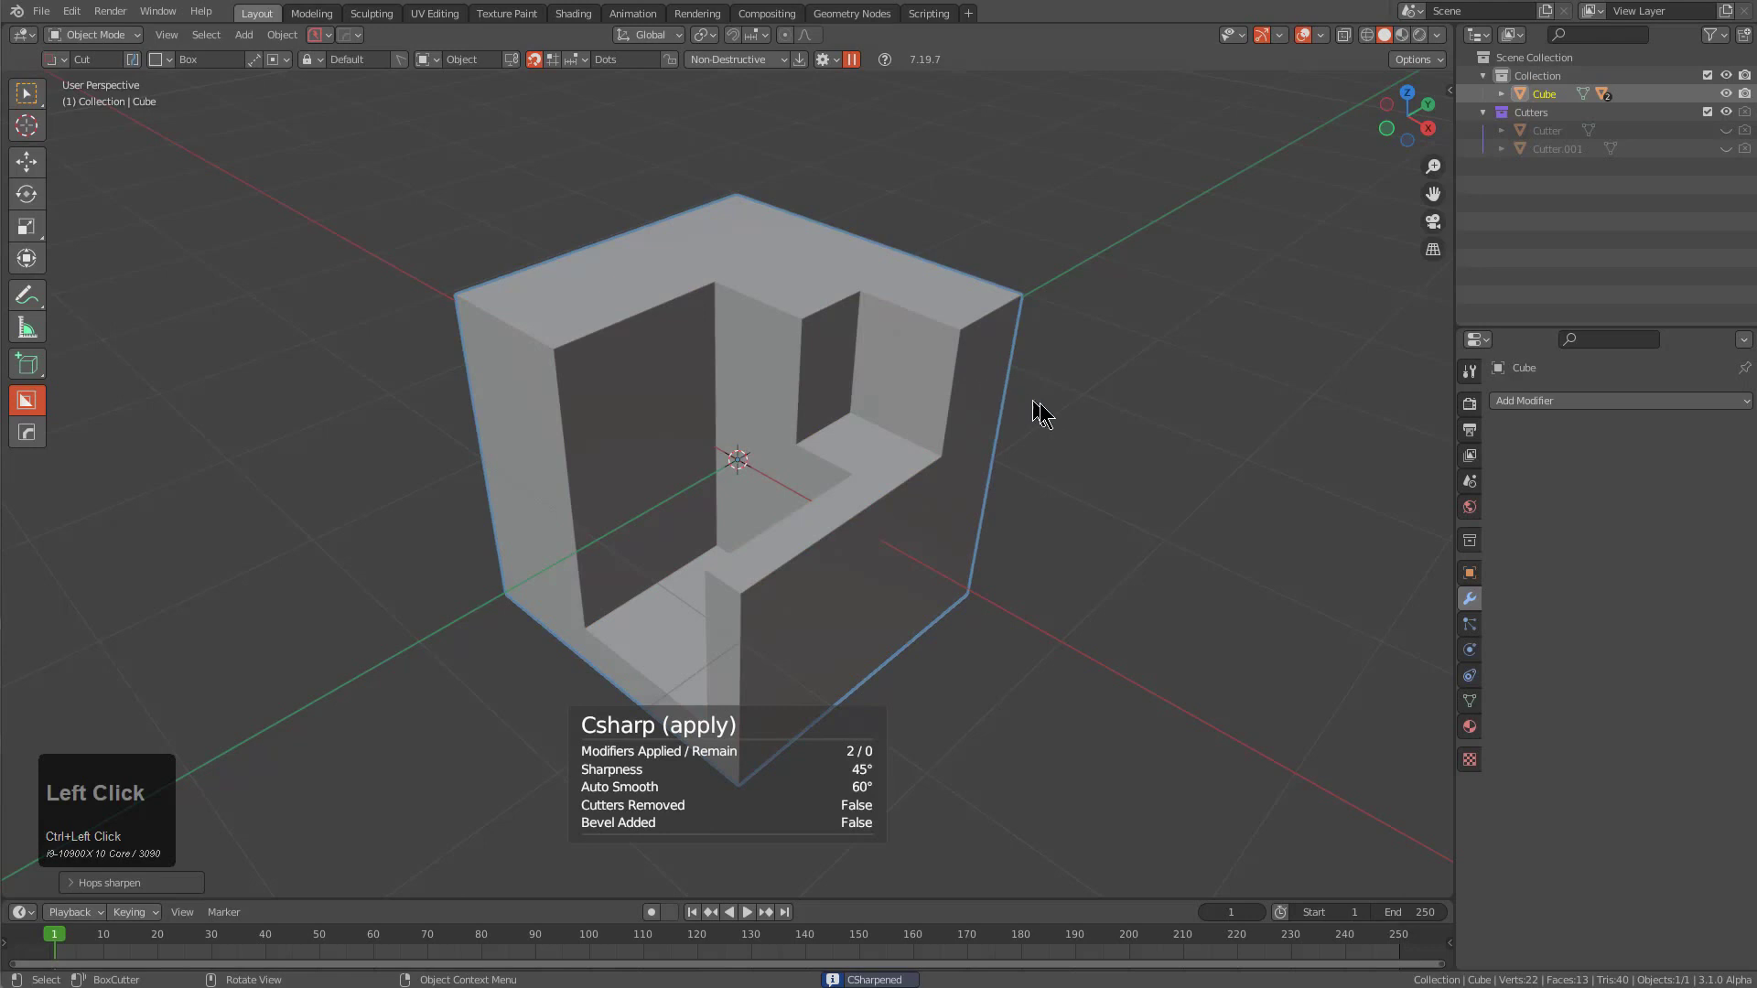
pyautogui.press('q')
pyautogui.click(996, 334)
pyautogui.press('F9')
pyautogui.click(1116, 386)
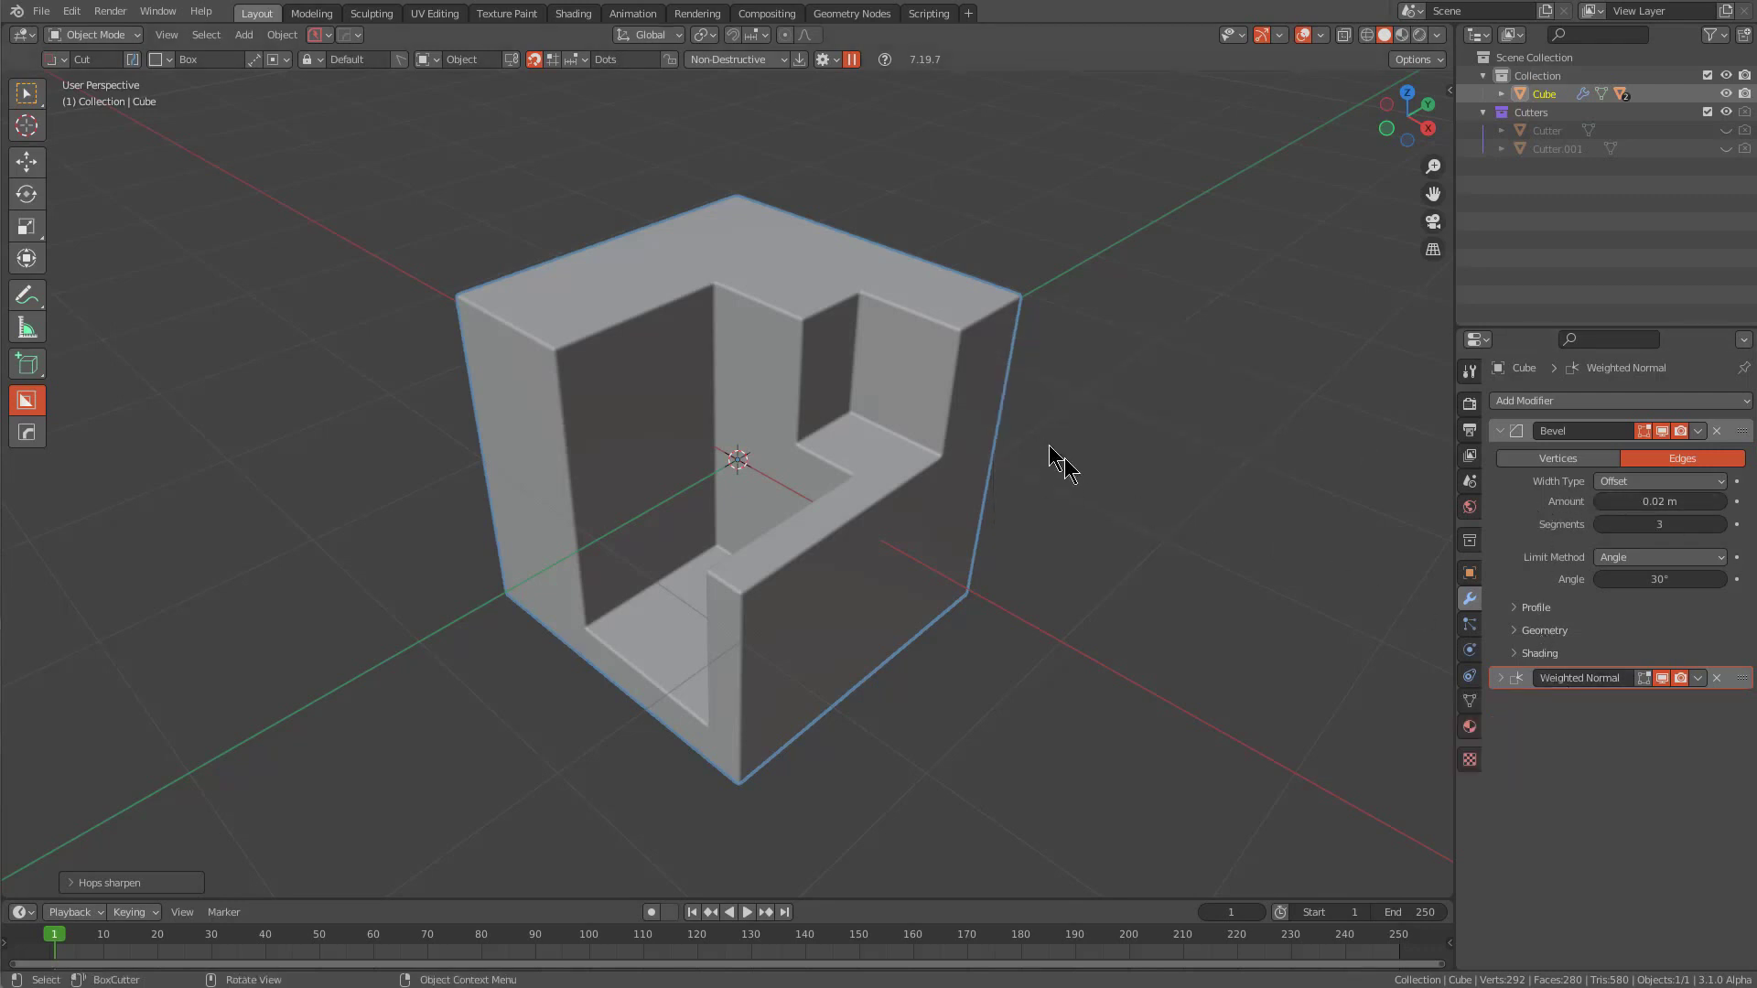
pyautogui.hotkey('ctrl', 'z')
pyautogui.hotkey('ctrl', '`')
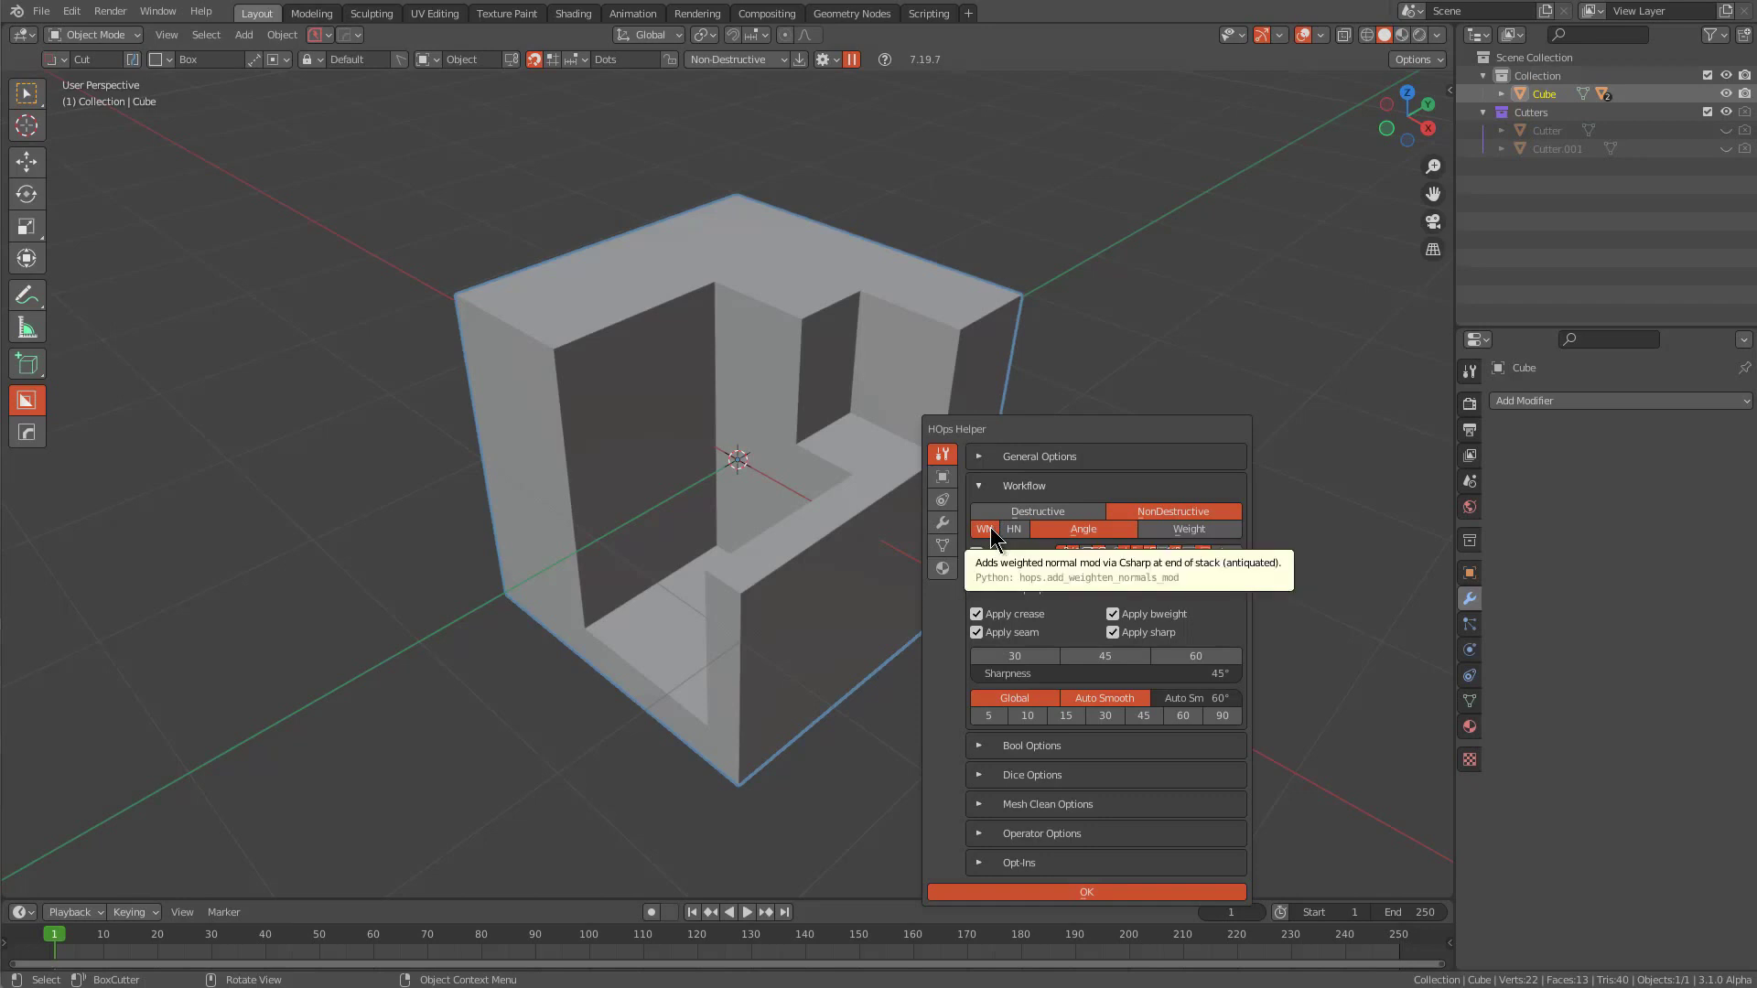
pyautogui.click(1095, 266)
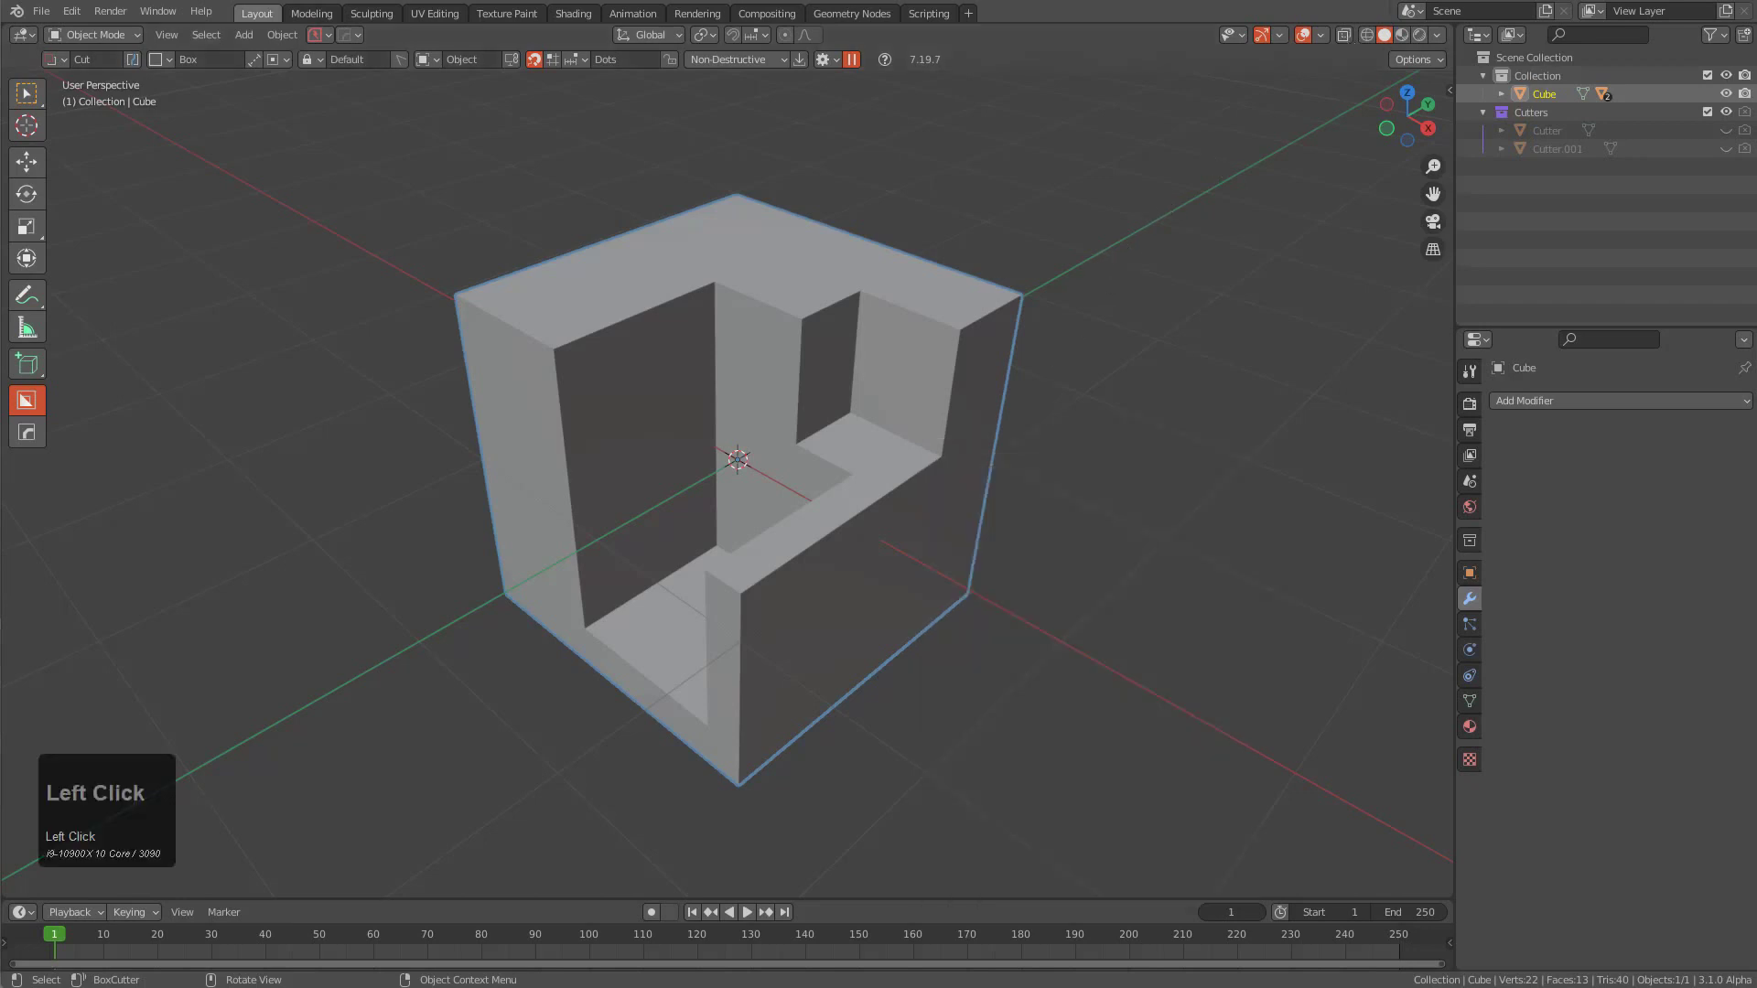